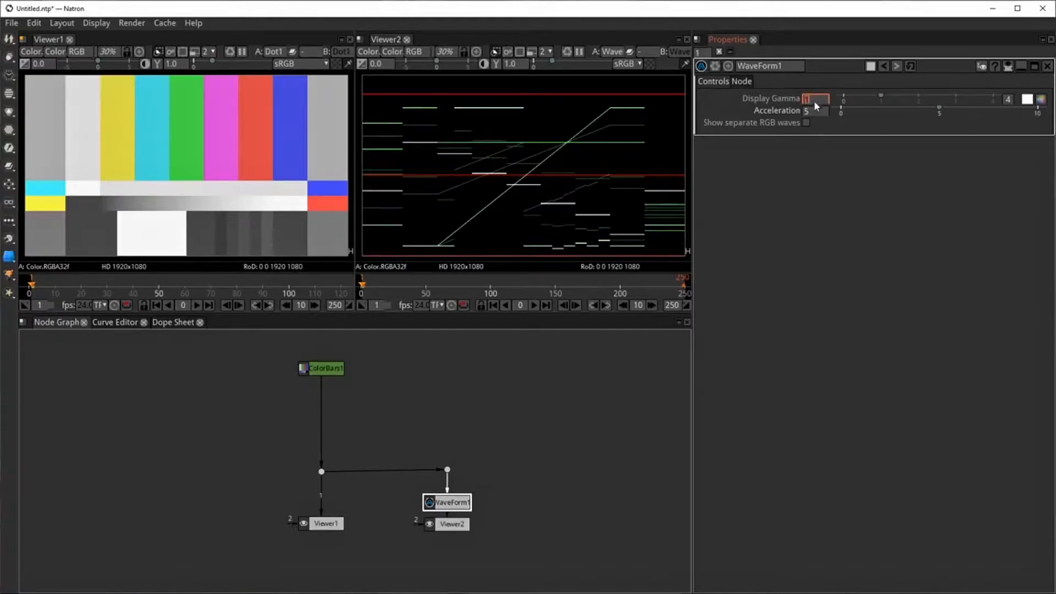
- Try a display gamma of 2.2 on the WaveForm node and restore it to 1
{"action": "type", "text": "2.2"}
{"action": "key", "text": "Return"}
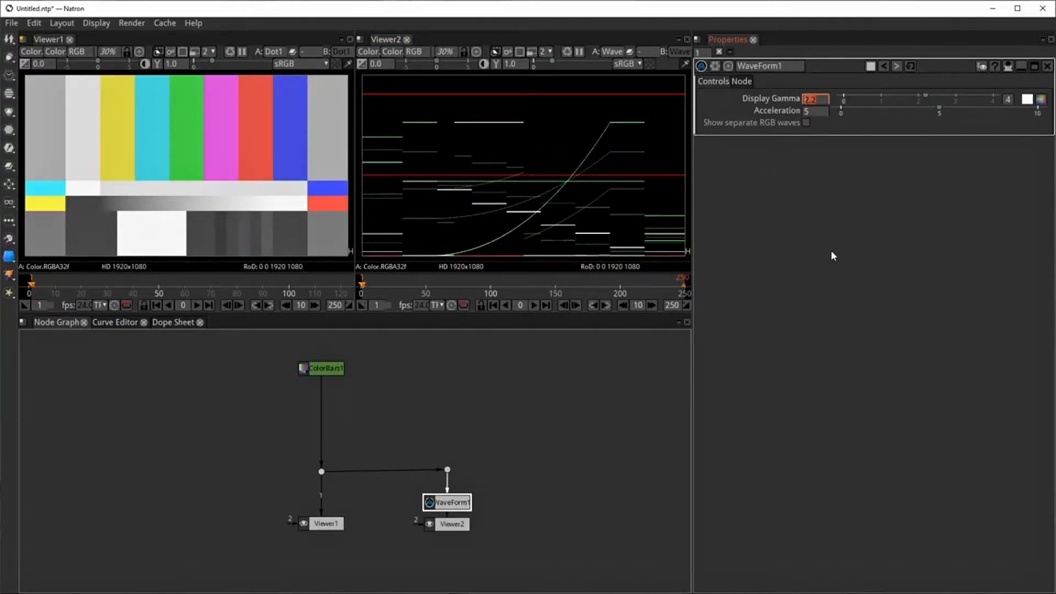
{"action": "type", "text": "1"}
{"action": "key", "text": "Return"}
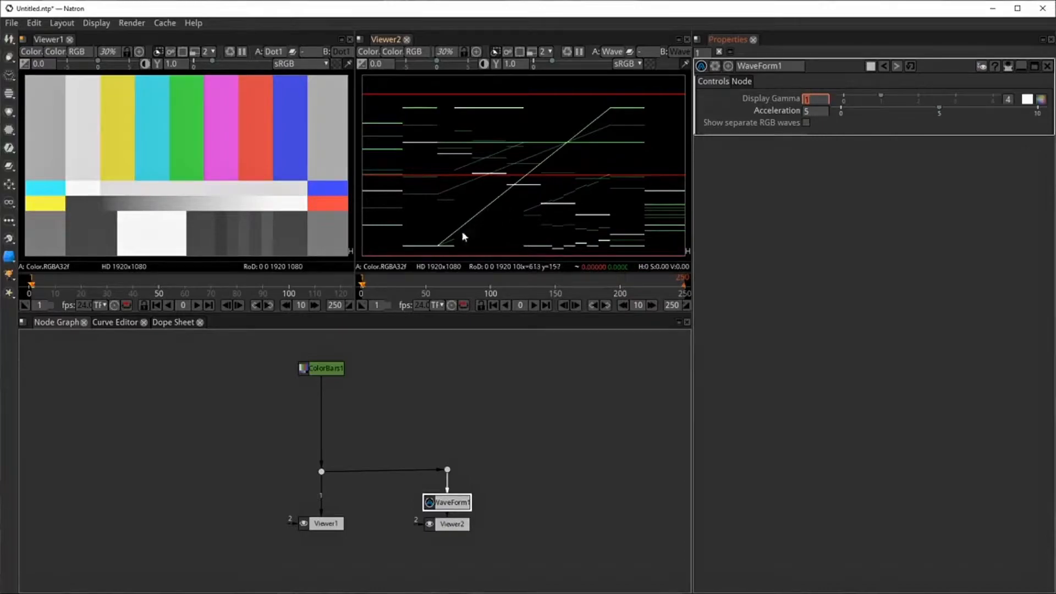
- Preview the color bars in Viewer1 with the Linear(None) display colorspace and return it to sRGB
{"action": "left_click", "coordinate": [295, 66]}
{"action": "left_click", "coordinate": [297, 83]}
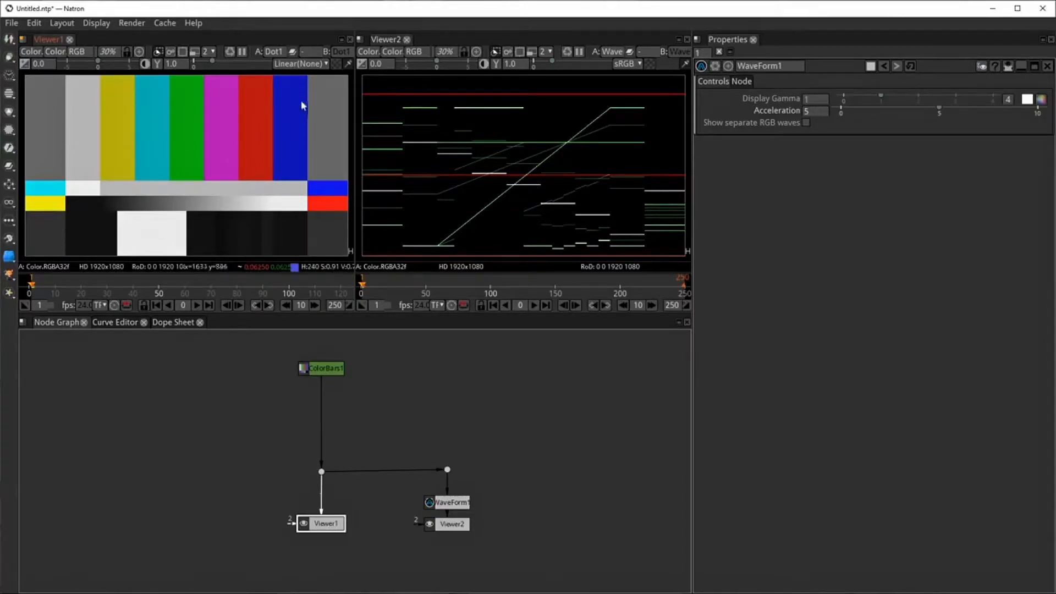
{"action": "left_click", "coordinate": [301, 63]}
{"action": "left_click", "coordinate": [301, 89]}
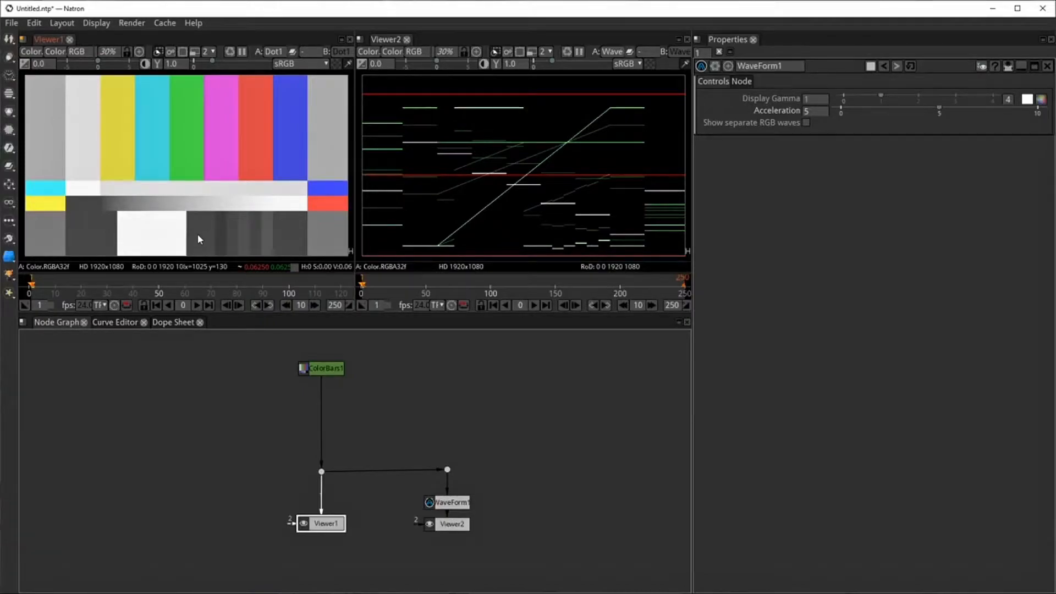
- Move the ColorBars node aside and add a Constant node in its place above the dot, feeding both viewers
{"action": "left_click", "coordinate": [322, 370]}
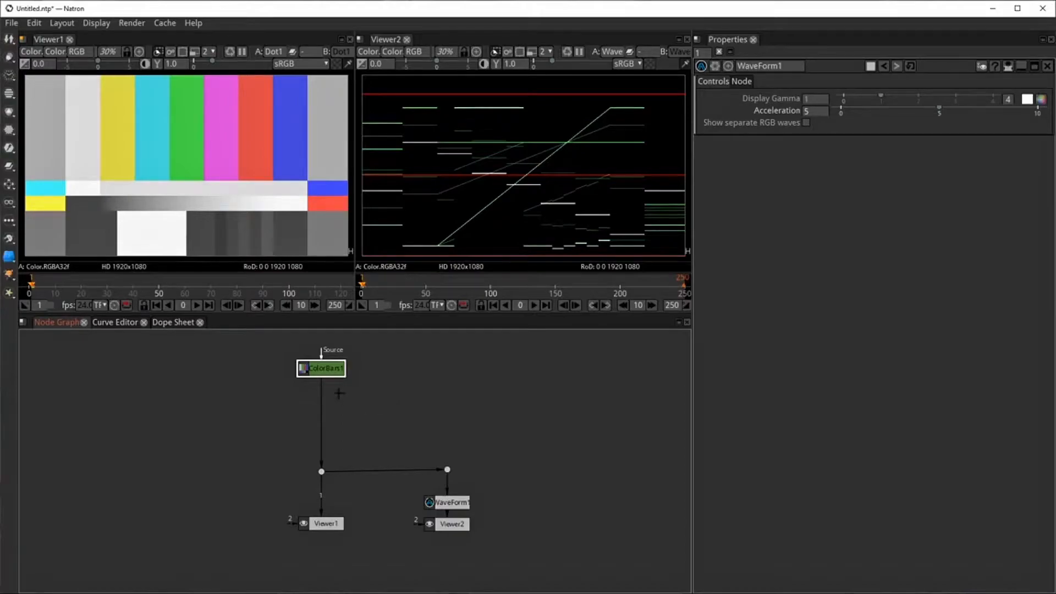
{"action": "left_click_drag", "start_coordinate": [317, 376], "coordinate": [226, 378]}
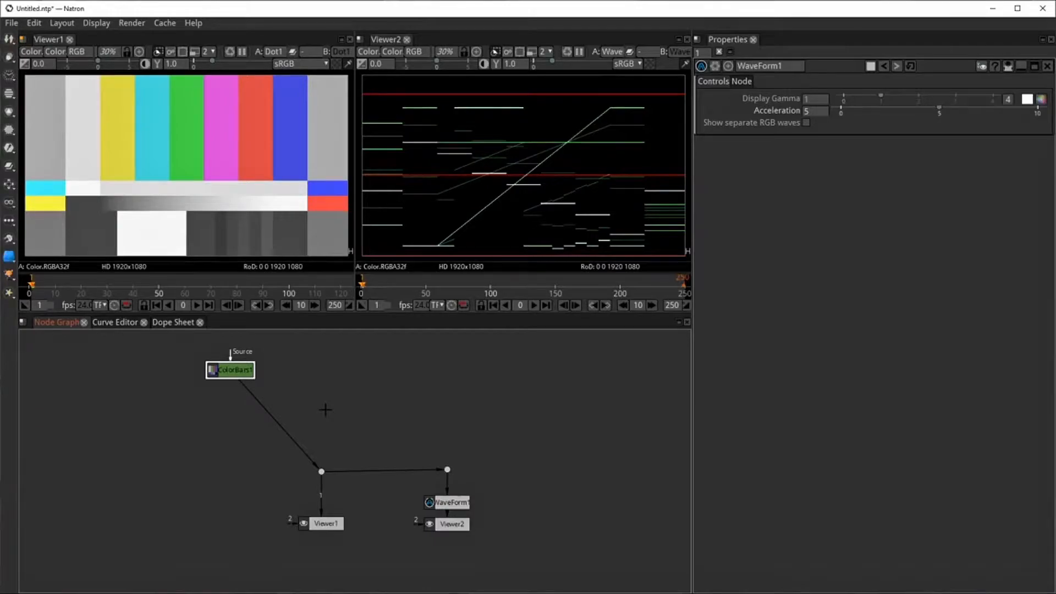
{"action": "key", "text": "Tab"}
{"action": "type", "text": "conta"}
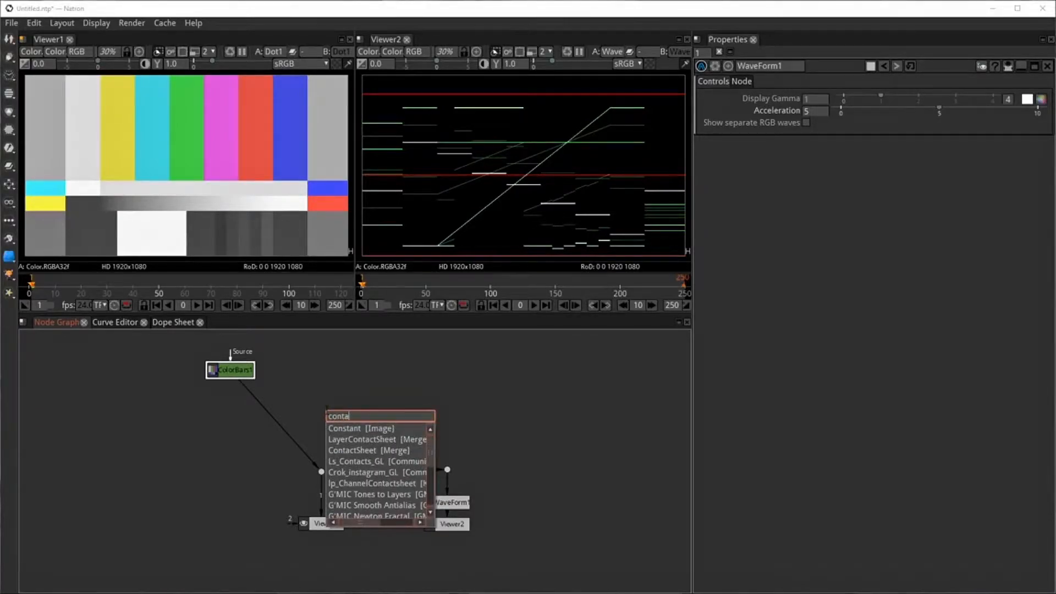
{"action": "key", "text": "Return"}
{"action": "left_click_drag", "start_coordinate": [275, 423], "coordinate": [234, 404]}
{"action": "left_click_drag", "start_coordinate": [321, 390], "coordinate": [321, 379]}
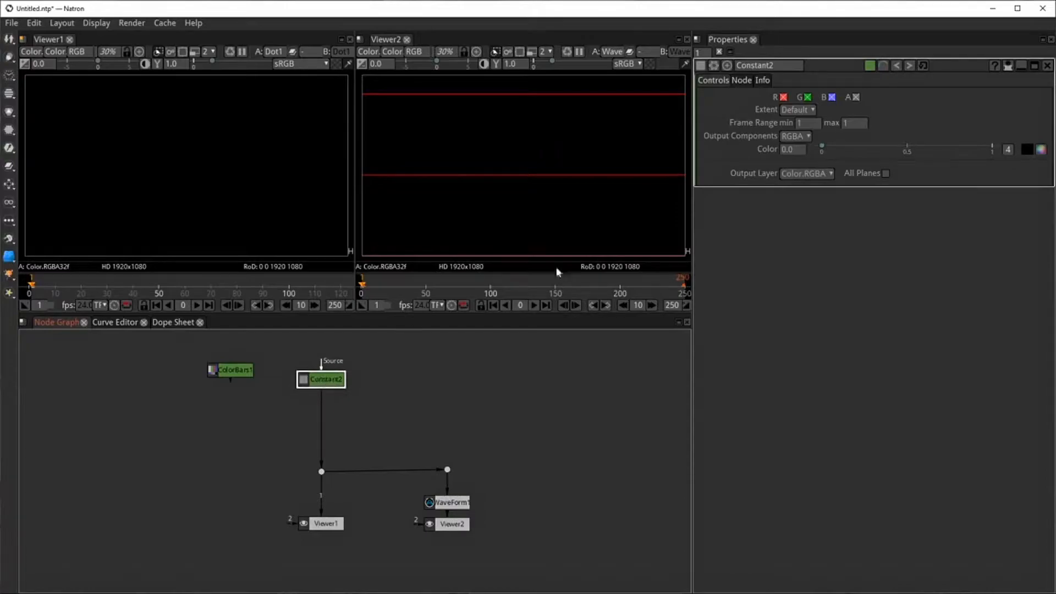
- Split the Constant node's color into separate channels and set its alpha to 1
{"action": "left_click", "coordinate": [1009, 149]}
{"action": "left_click", "coordinate": [901, 150]}
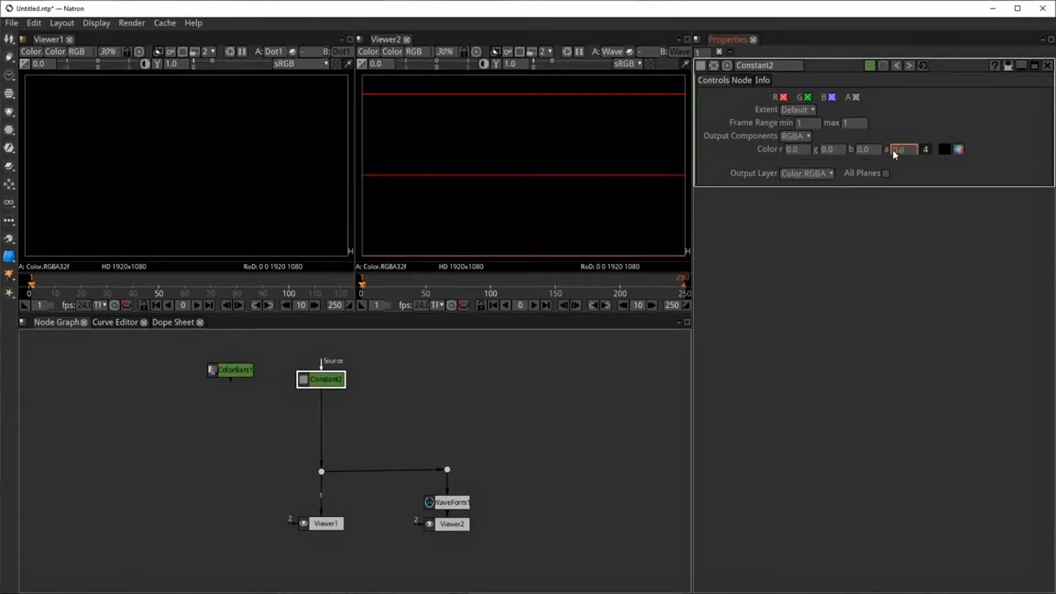
{"action": "type", "text": "1"}
- Add a Ramp node directly after the Constant node
{"action": "left_click", "coordinate": [333, 380]}
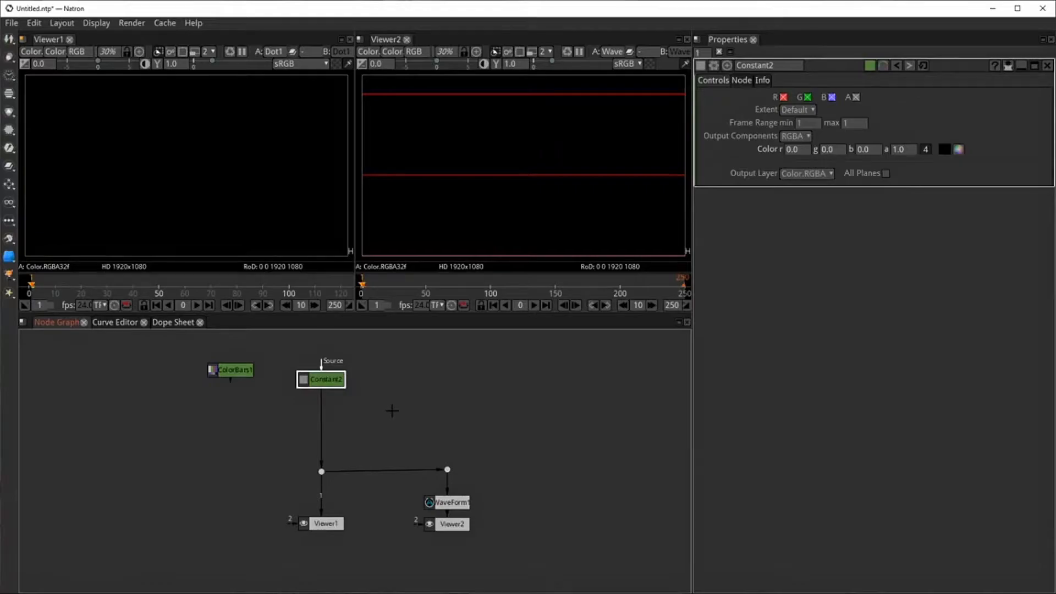
{"action": "key", "text": "Tab"}
{"action": "type", "text": "ramp"}
{"action": "key", "text": "Return"}
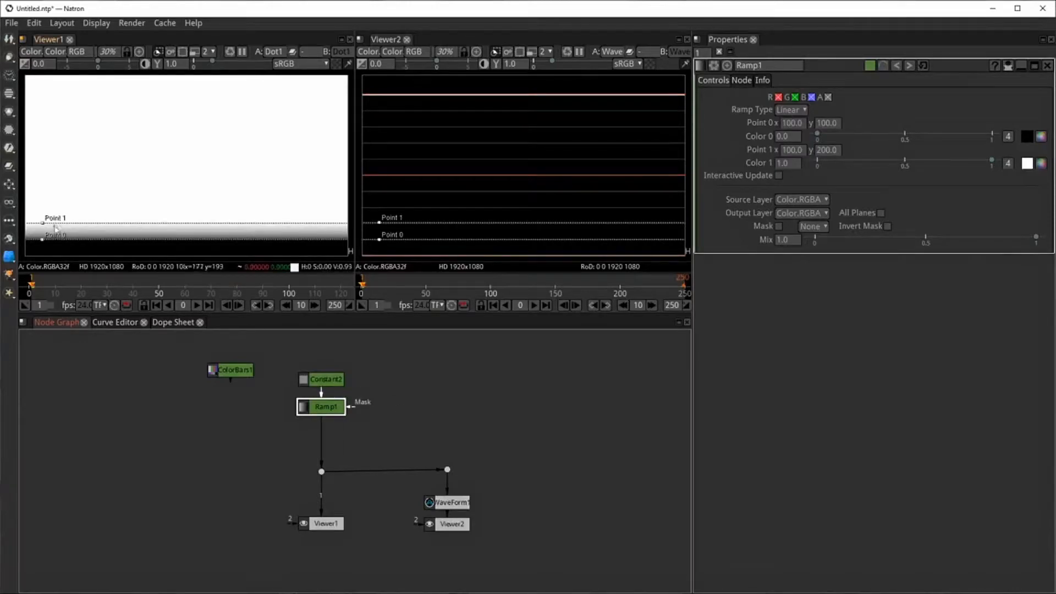
- Roughly place the ramp's Point 0 at about (163, 297) and Point 1 at about (791, 344) in Viewer1
{"action": "left_click_drag", "start_coordinate": [43, 223], "coordinate": [153, 190]}
{"action": "left_click_drag", "start_coordinate": [36, 243], "coordinate": [68, 221]}
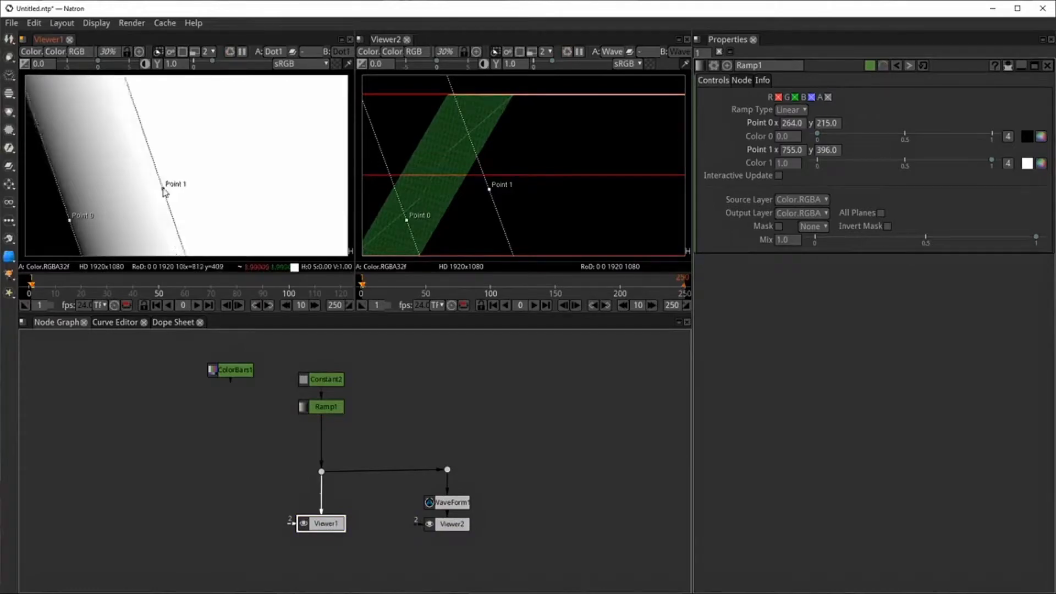
{"action": "left_click_drag", "start_coordinate": [154, 190], "coordinate": [159, 199]}
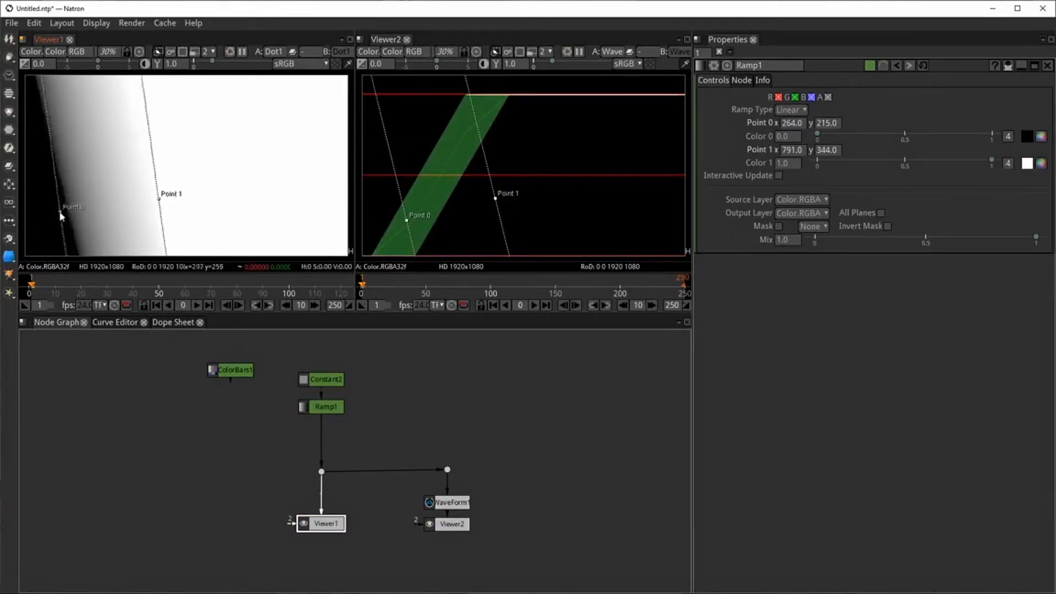
{"action": "left_click_drag", "start_coordinate": [61, 215], "coordinate": [54, 208]}
- Set the ramp's Point 0 to x 0 and y 0
{"action": "left_click", "coordinate": [798, 123]}
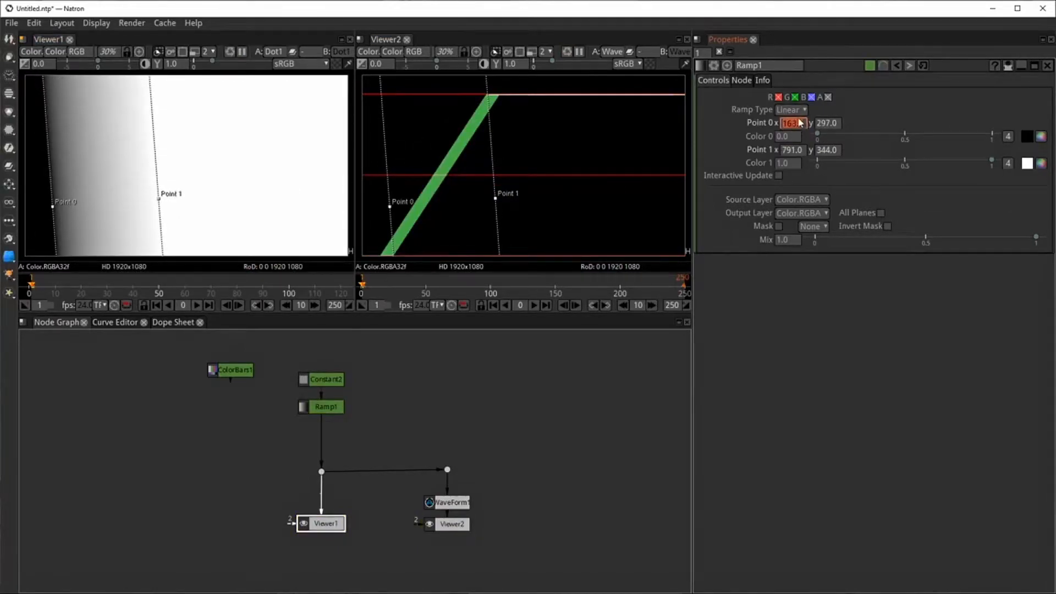
{"action": "left_click", "coordinate": [792, 127]}
{"action": "double_click", "coordinate": [793, 129]}
{"action": "type", "text": "0"}
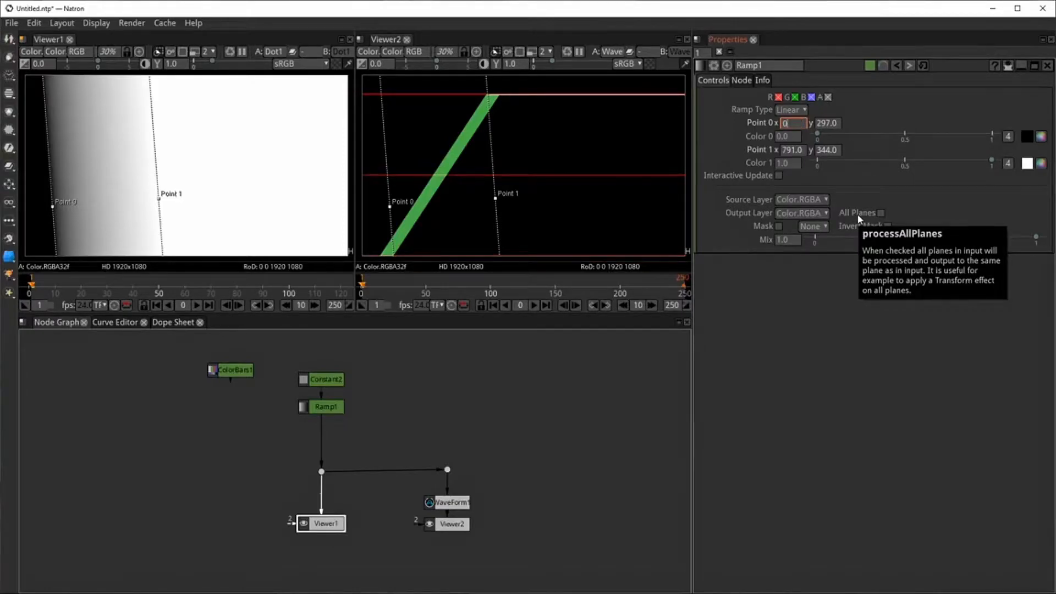
{"action": "key", "text": "Tab"}
{"action": "type", "text": "0"}
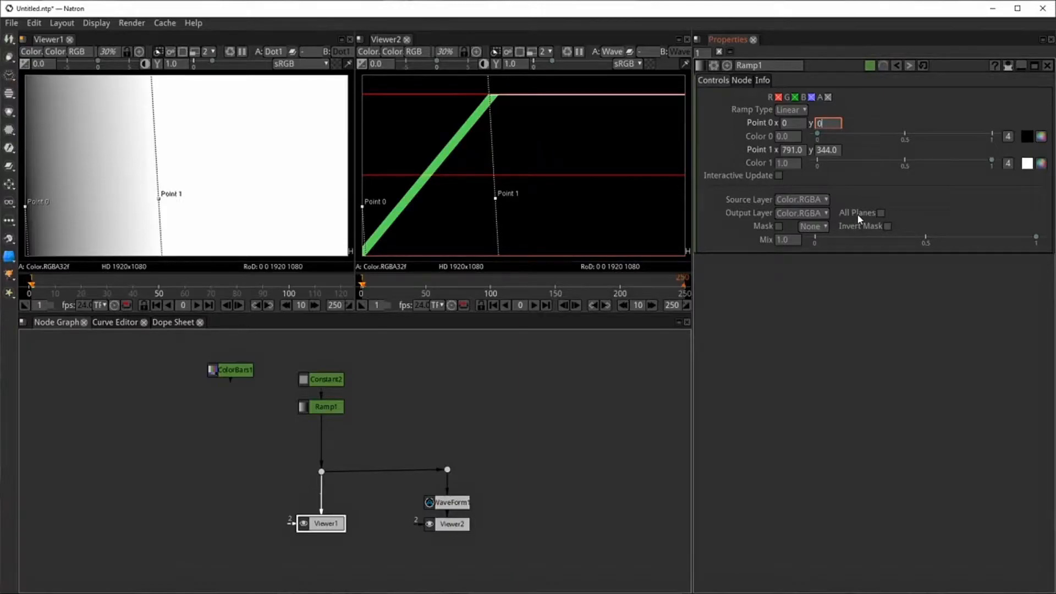
{"action": "key", "text": "Tab"}
{"action": "key", "text": "Tab"}
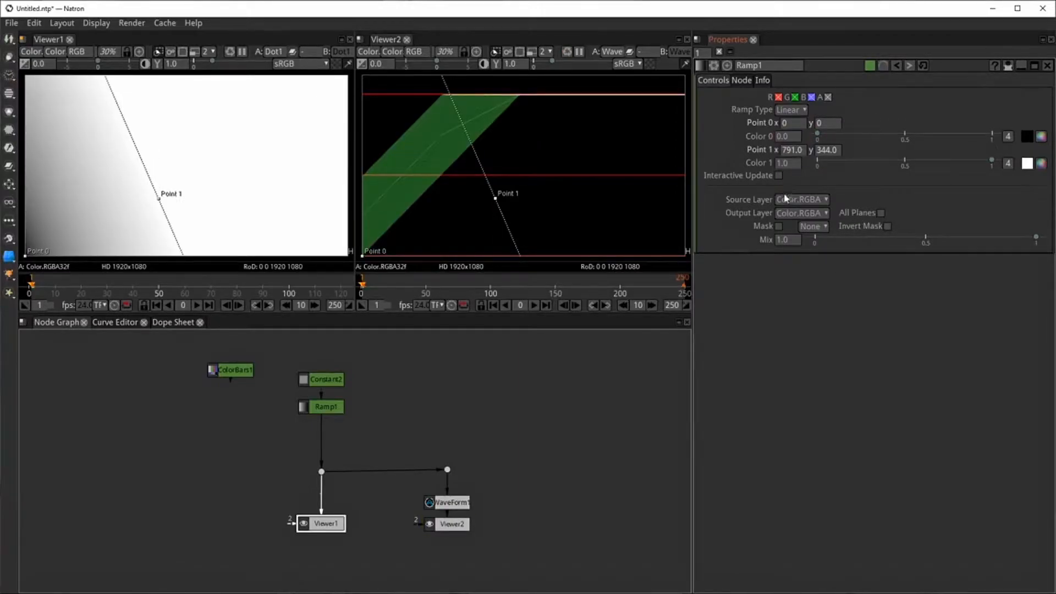
- Set the ramp's Point 1 to x 1920 and y 0 for a horizontal full-width gradient
{"action": "left_click", "coordinate": [791, 150]}
{"action": "double_click", "coordinate": [791, 151]}
{"action": "type", "text": "1920"}
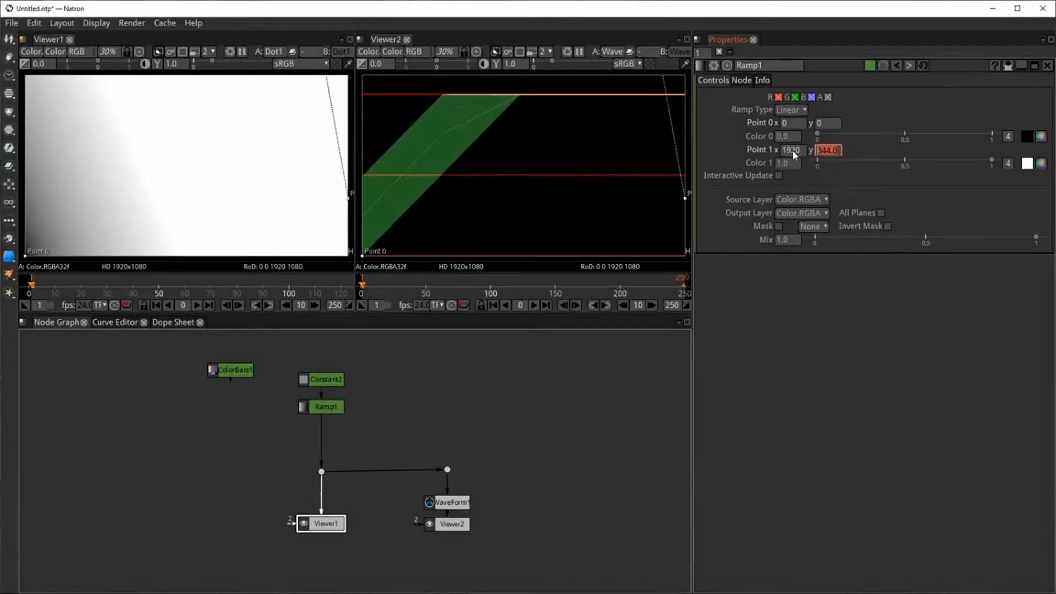
{"action": "key", "text": "Tab"}
{"action": "type", "text": "0"}
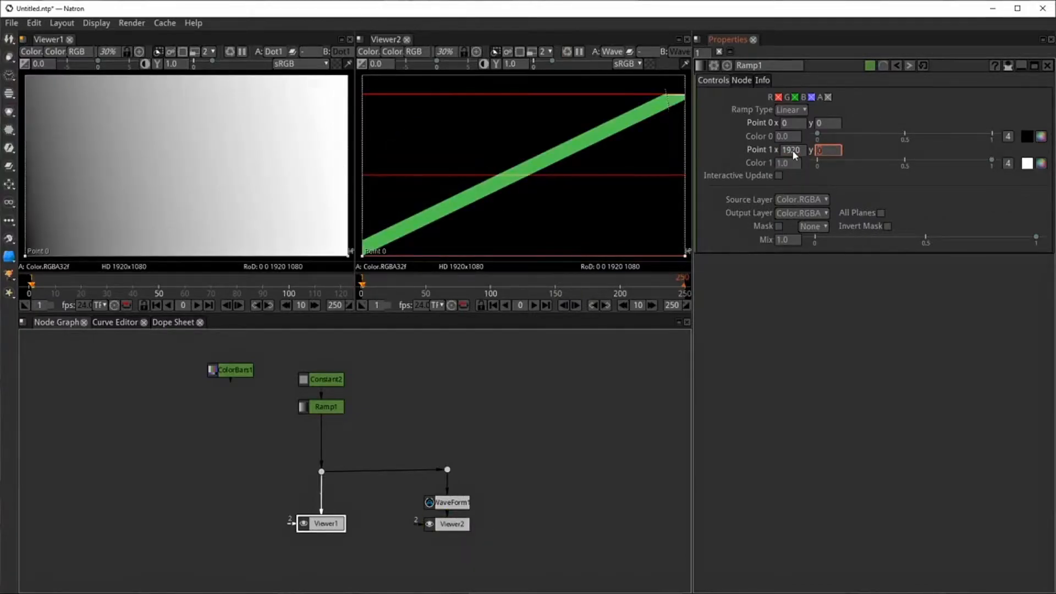
{"action": "key", "text": "Return"}
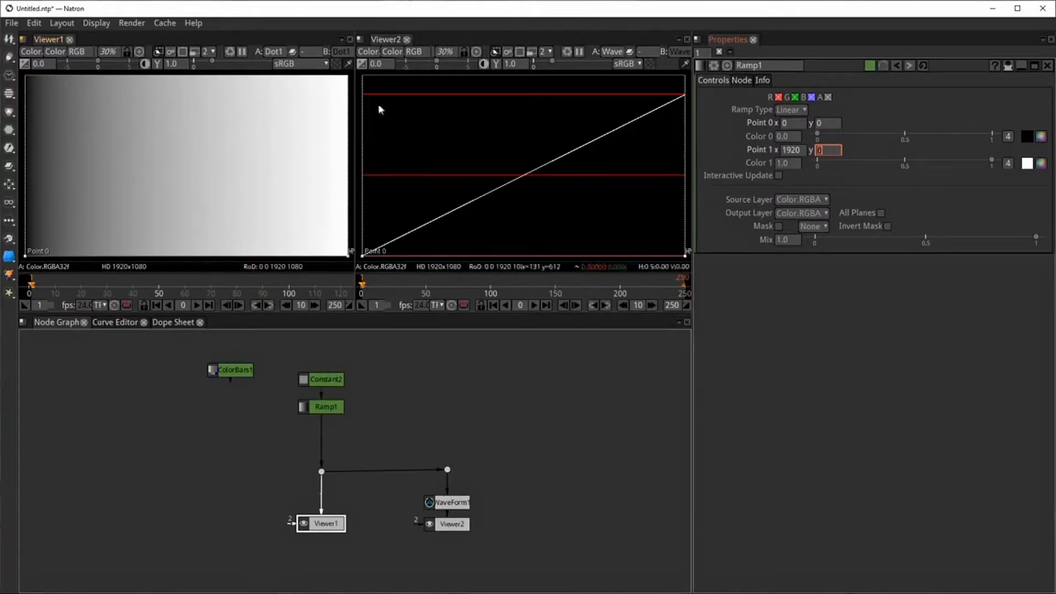
- Compare the ramp in Viewer1 using the Linear(None) display colorspace and switch back to sRGB
{"action": "left_click", "coordinate": [326, 63]}
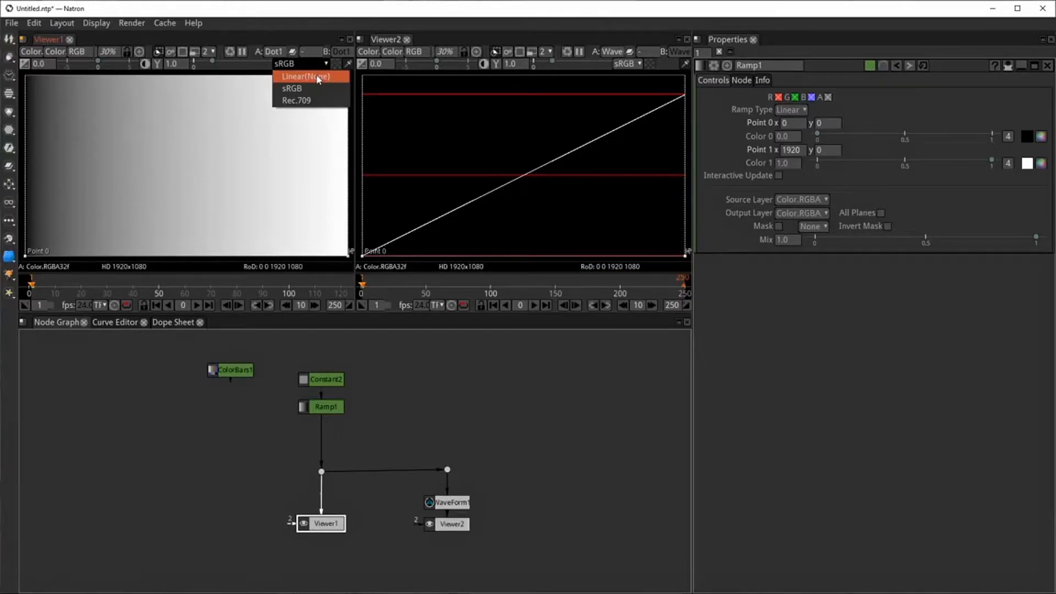
{"action": "left_click", "coordinate": [319, 79]}
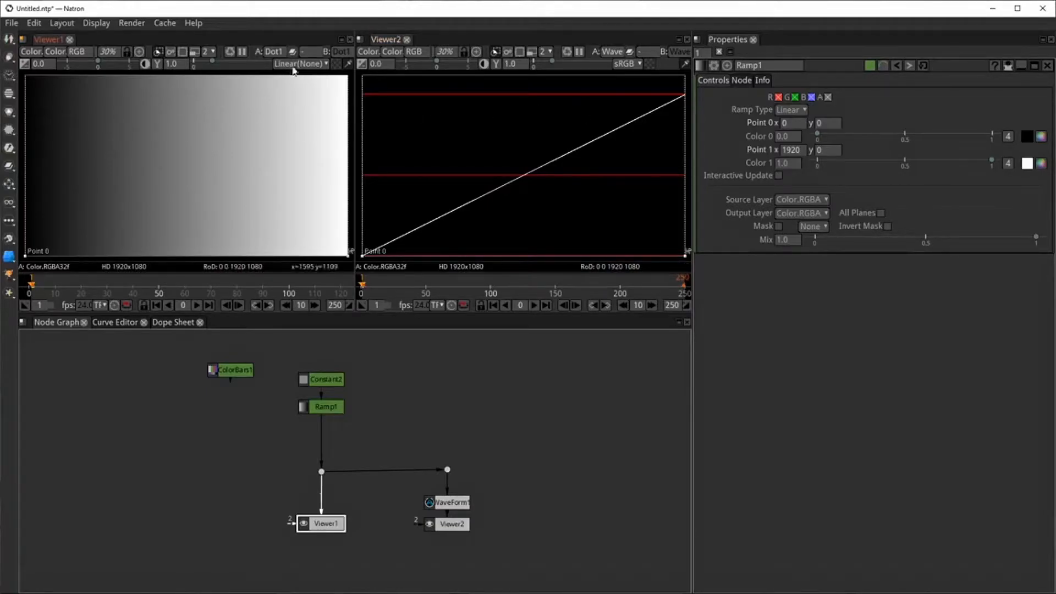
{"action": "left_click", "coordinate": [324, 64]}
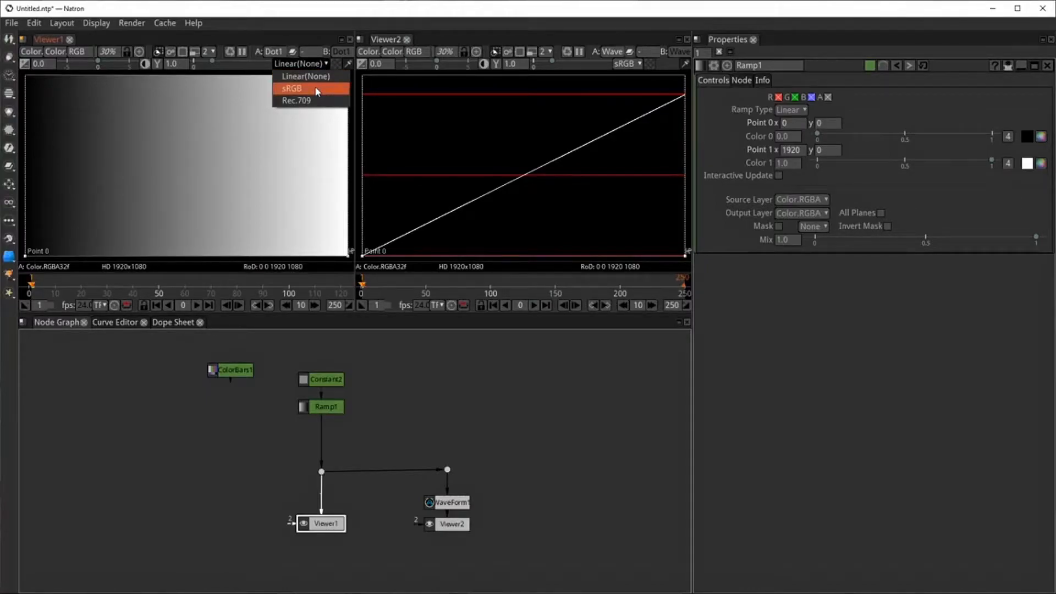
{"action": "left_click", "coordinate": [318, 90]}
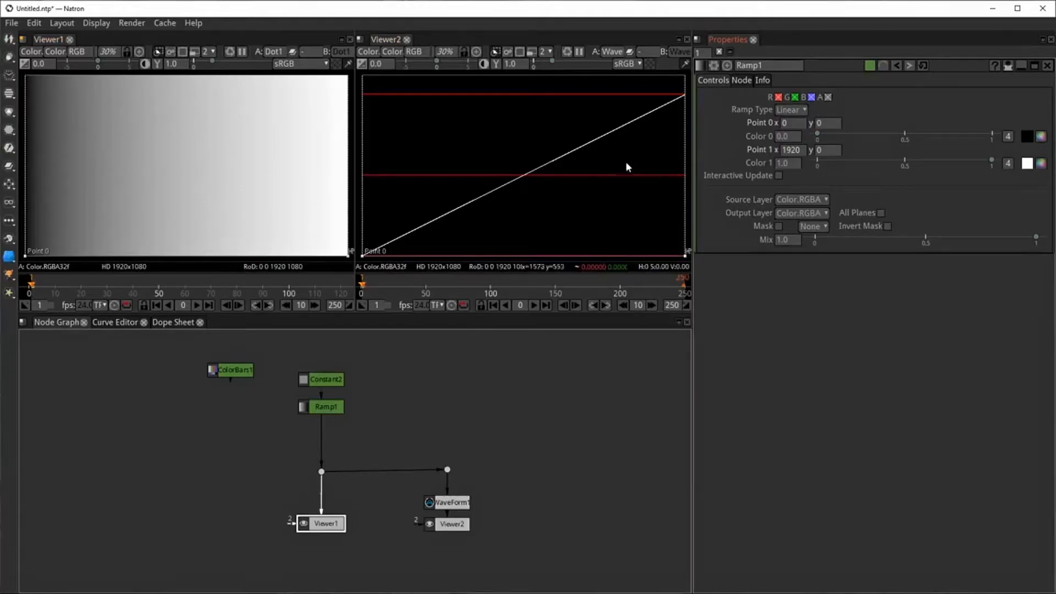
- Try the PLinear ramp type on the Ramp node and change it back to Linear
{"action": "left_click", "coordinate": [799, 111]}
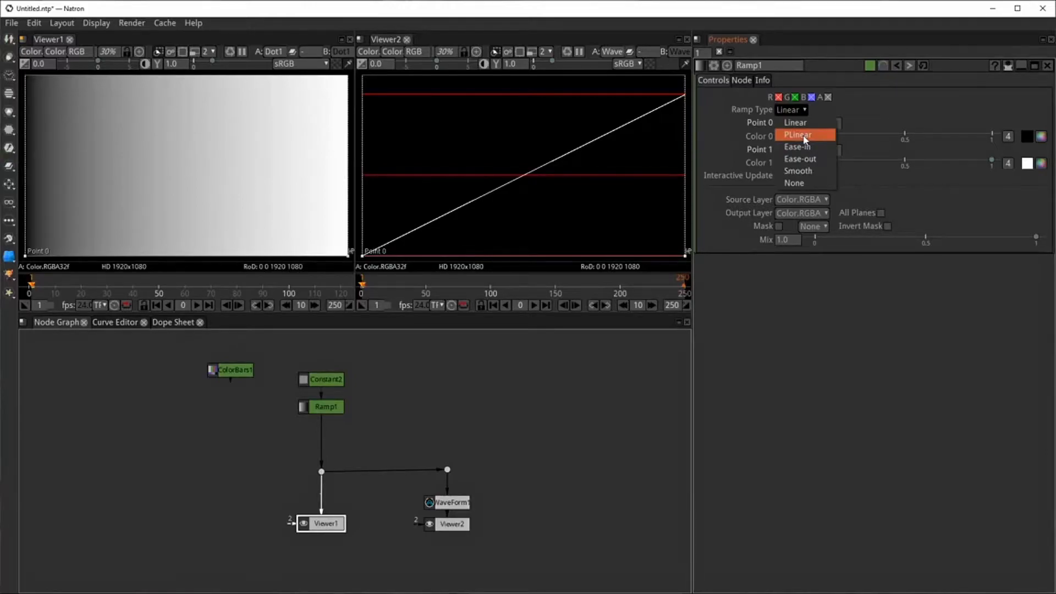
{"action": "left_click", "coordinate": [804, 138]}
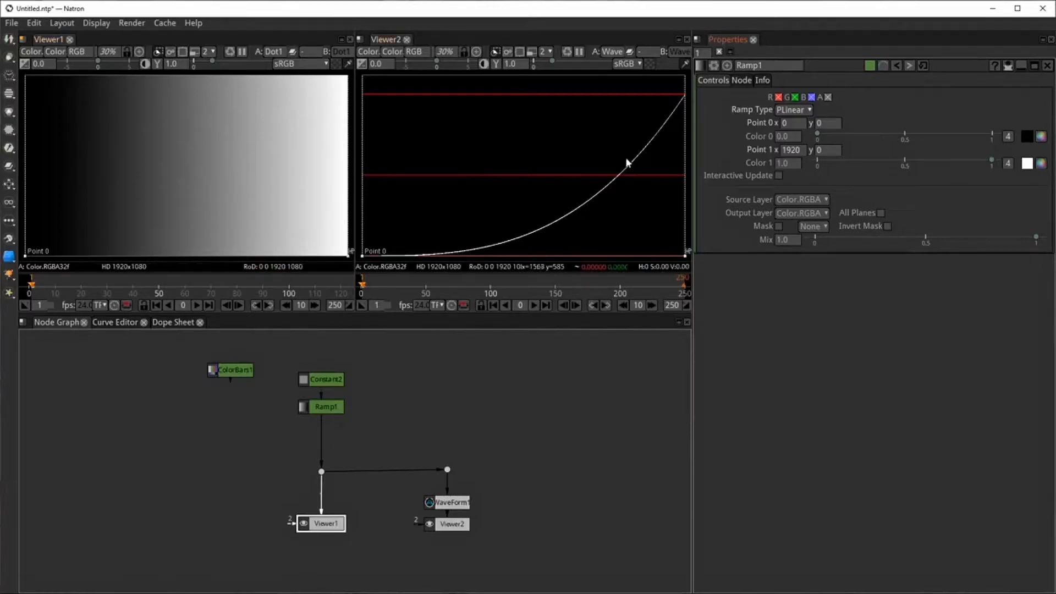
{"action": "left_click", "coordinate": [807, 112]}
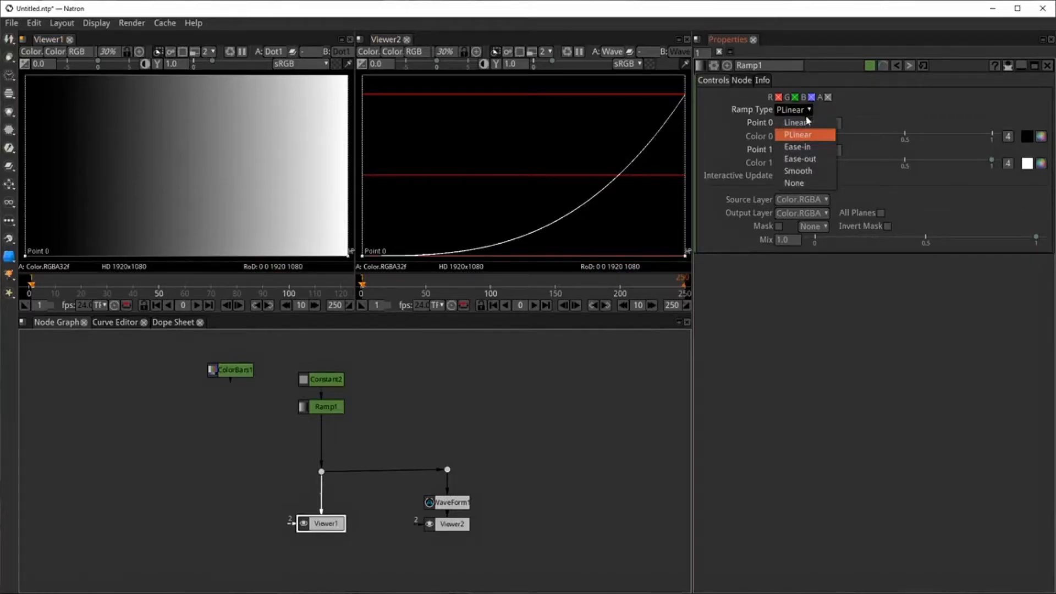
{"action": "left_click", "coordinate": [796, 122]}
- Show the linear ramp in Viewer1 without display conversion using Linear(None), and restore sRGB
{"action": "left_click", "coordinate": [297, 65]}
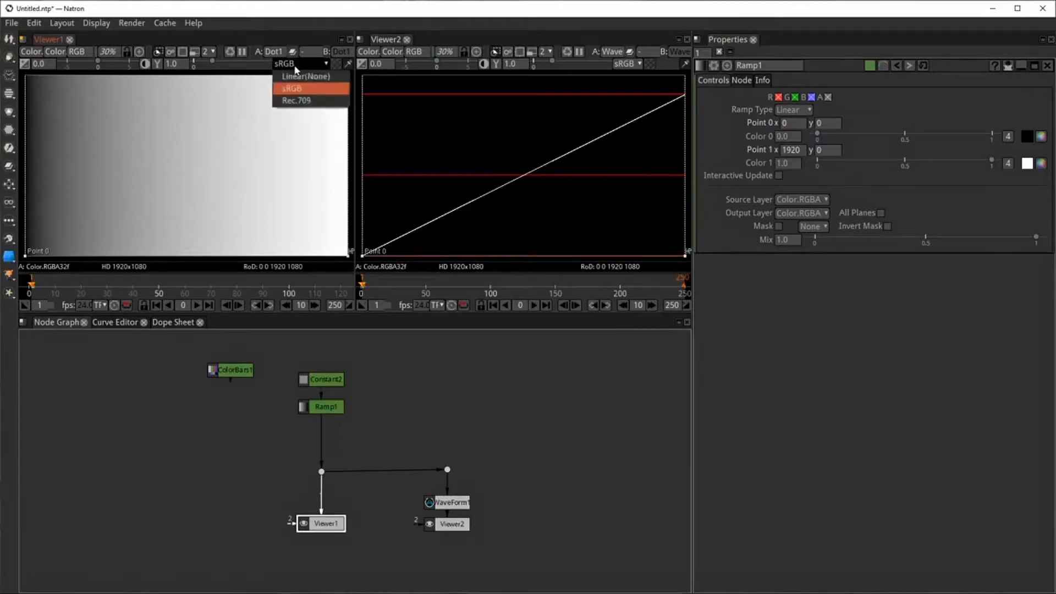
{"action": "left_click", "coordinate": [297, 79]}
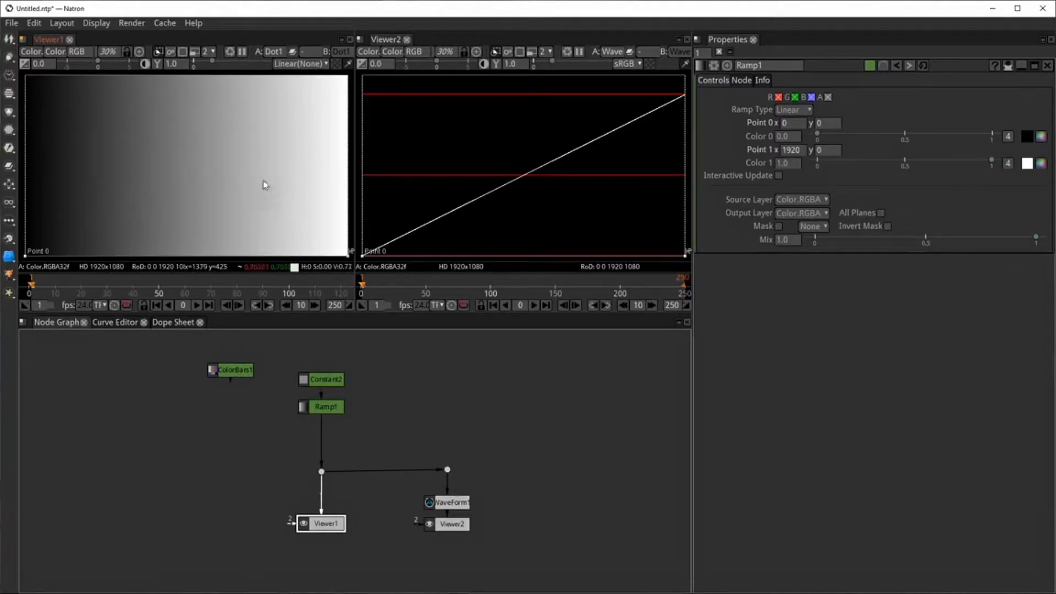
{"action": "left_click", "coordinate": [300, 63]}
{"action": "left_click", "coordinate": [319, 94]}
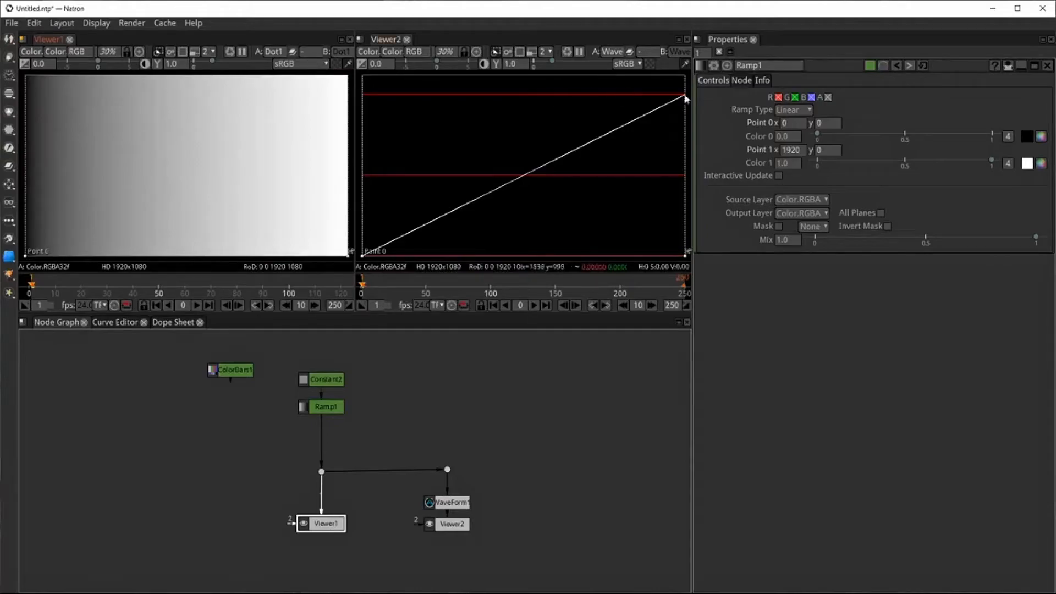
- Try the PLinear and Ease-in ramp types on Ramp1 to compare their waveform curves
{"action": "left_click", "coordinate": [801, 109]}
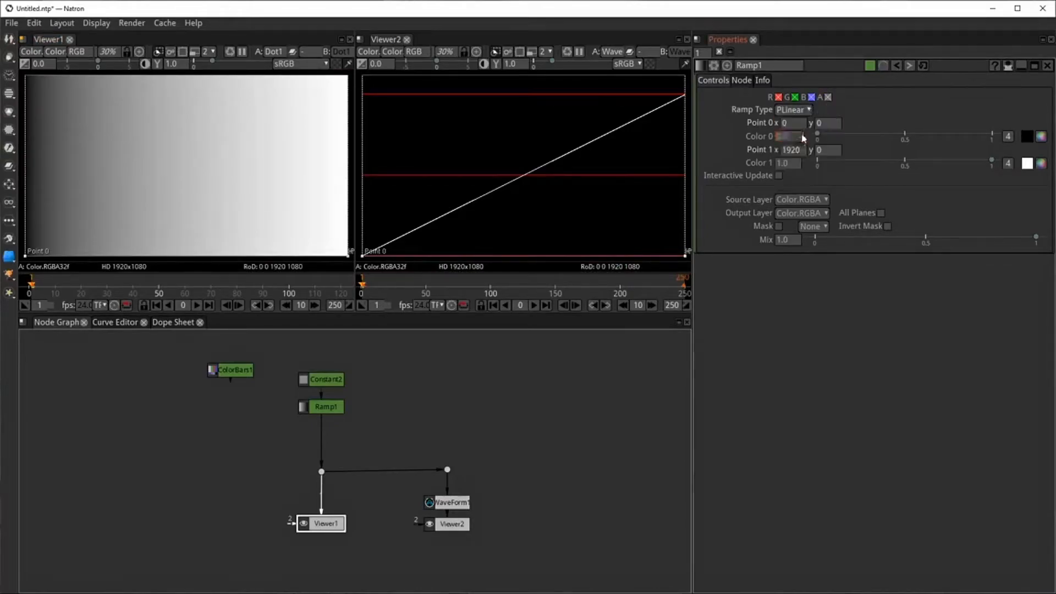
{"action": "left_click", "coordinate": [798, 135]}
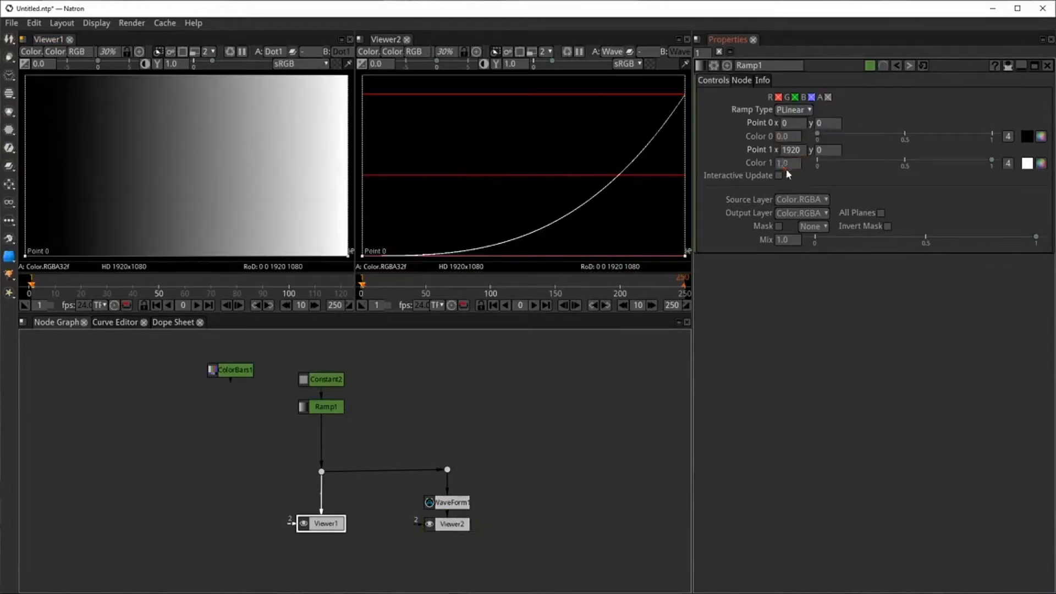
{"action": "left_click", "coordinate": [793, 109]}
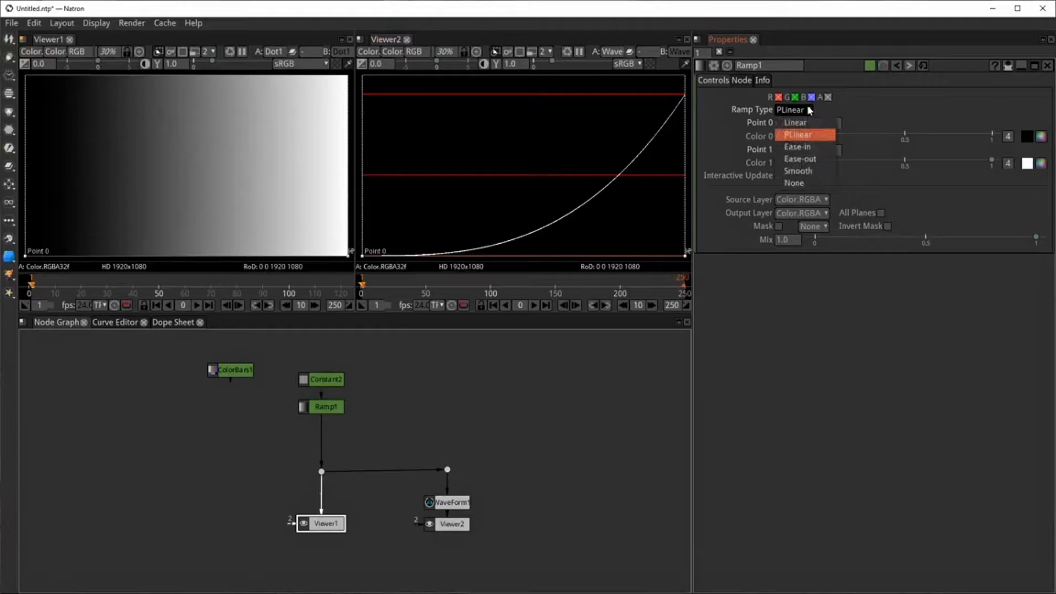
{"action": "left_click", "coordinate": [803, 147]}
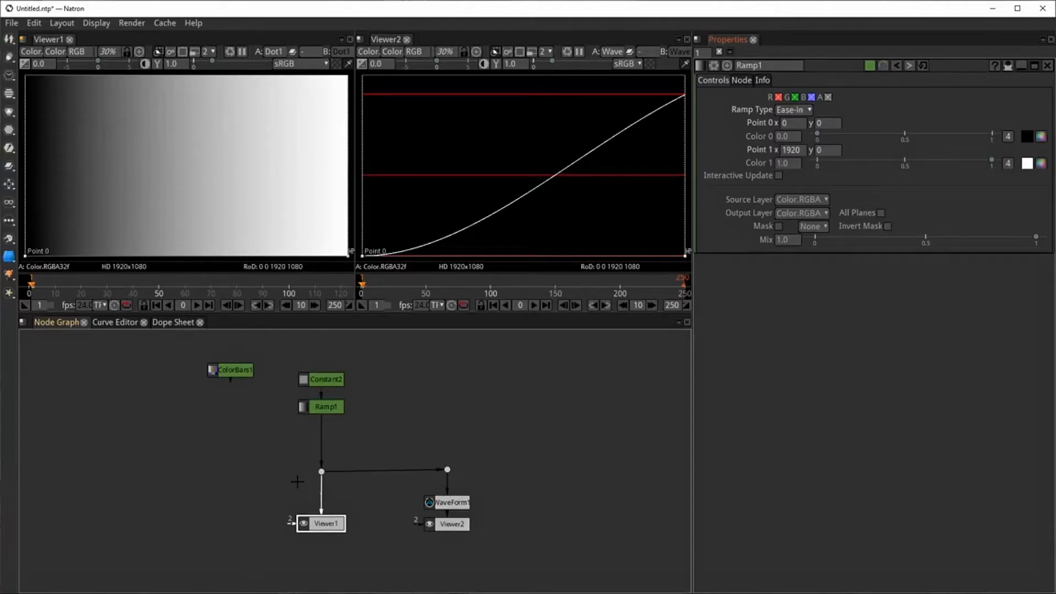
- Try the Ease-out ramp type on Ramp1 and set the type to Smooth
{"action": "left_click", "coordinate": [804, 113]}
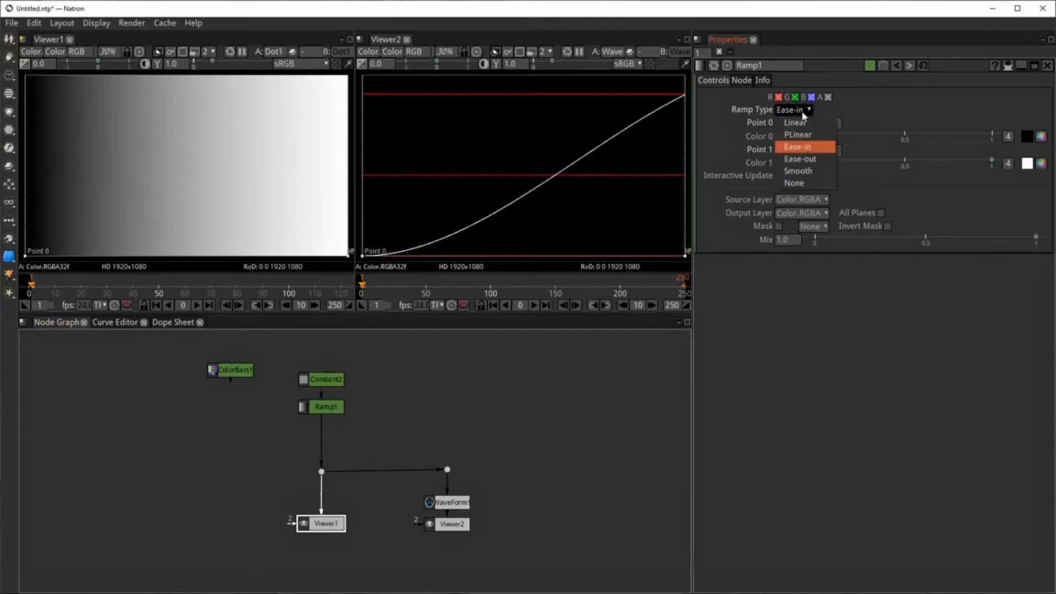
{"action": "left_click", "coordinate": [804, 160]}
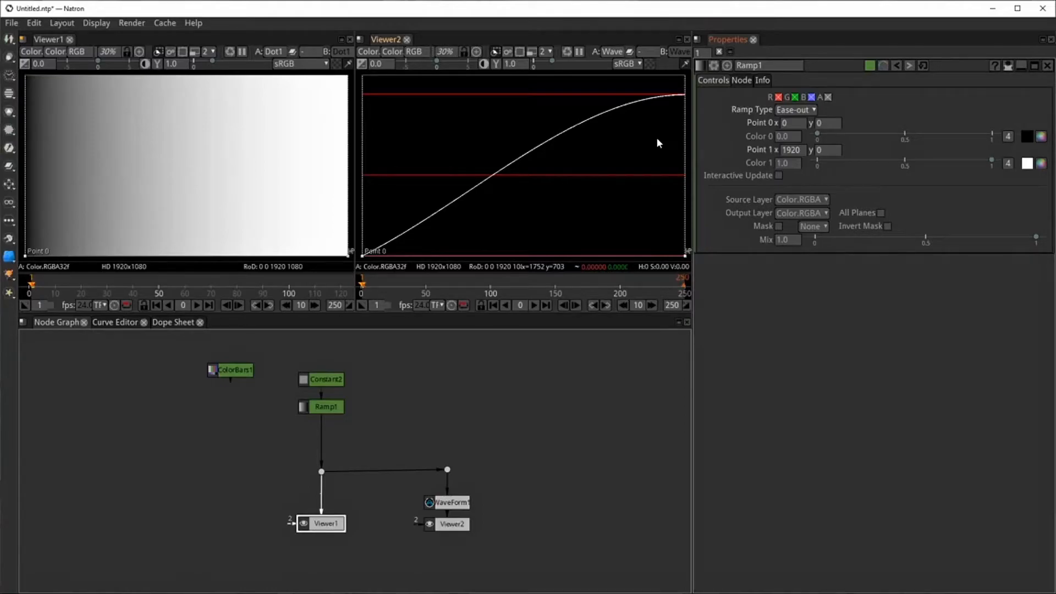
{"action": "left_click", "coordinate": [806, 111]}
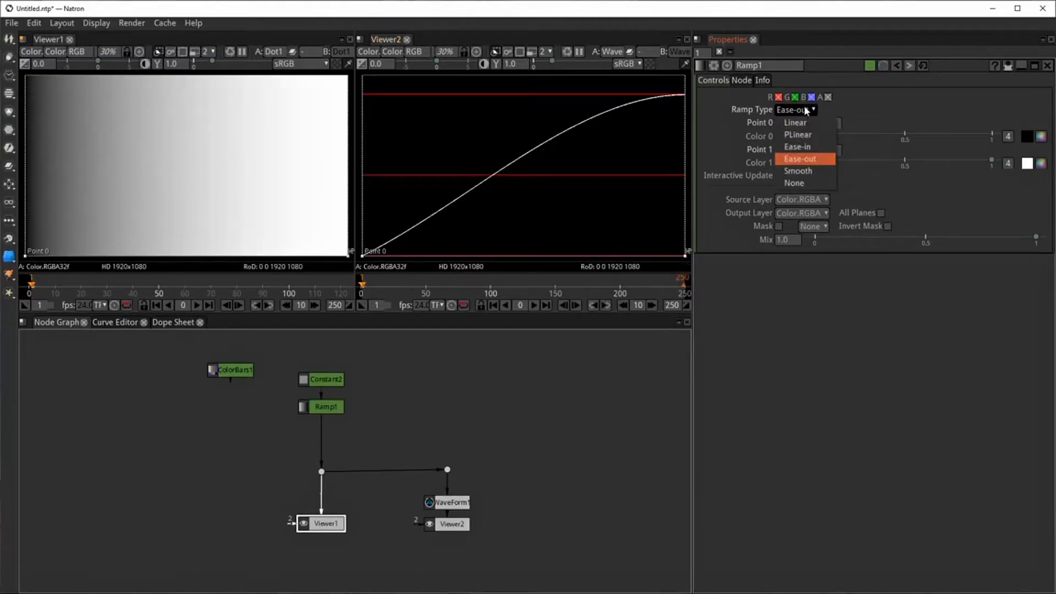
{"action": "left_click", "coordinate": [806, 173]}
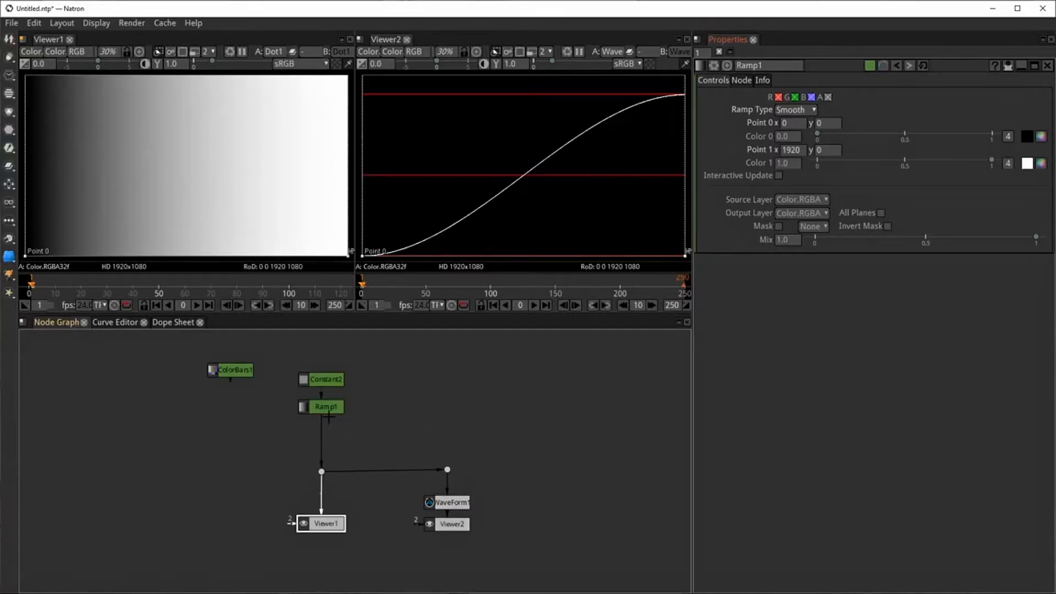
- Detach Ramp1 from the node chain and insert a Radial node below Constant2 in its place
{"action": "left_click_drag", "start_coordinate": [321, 411], "coordinate": [190, 425]}
{"action": "left_click_drag", "start_coordinate": [279, 455], "coordinate": [256, 401]}
{"action": "left_click", "coordinate": [327, 380]}
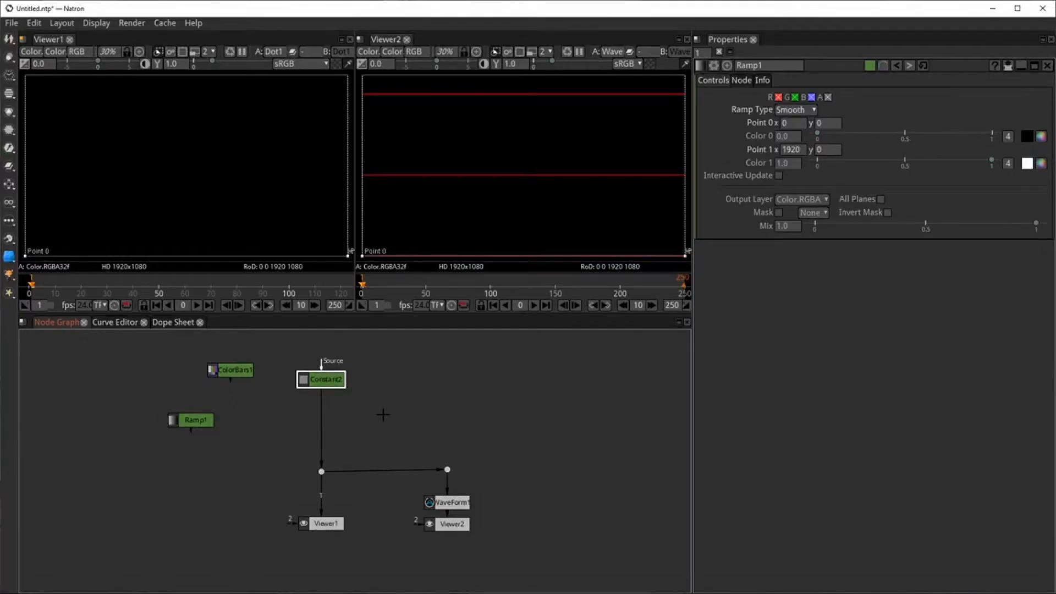
{"action": "key", "text": "Tab"}
{"action": "type", "text": "radia"}
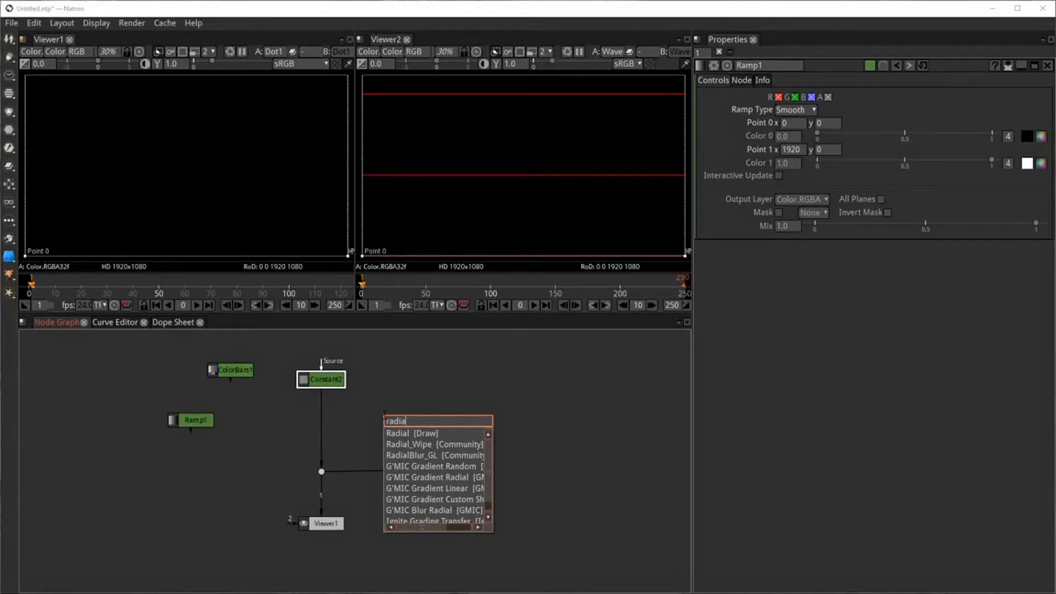
{"action": "key", "text": "Return"}
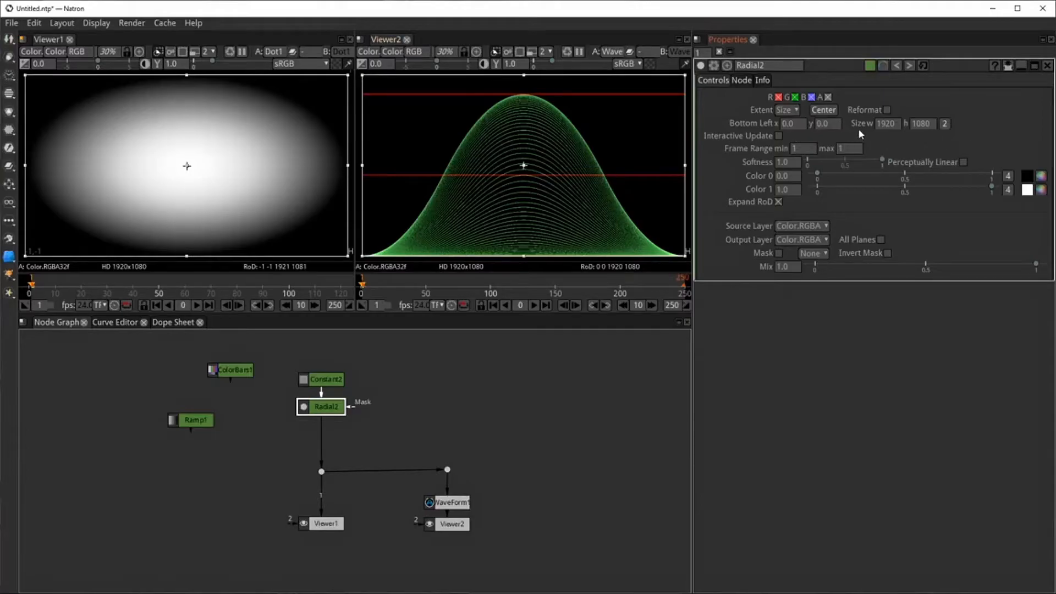
- Give the radial a single uniform size of 1080 and centre it in the frame
{"action": "double_click", "coordinate": [850, 148]}
{"action": "double_click", "coordinate": [923, 123]}
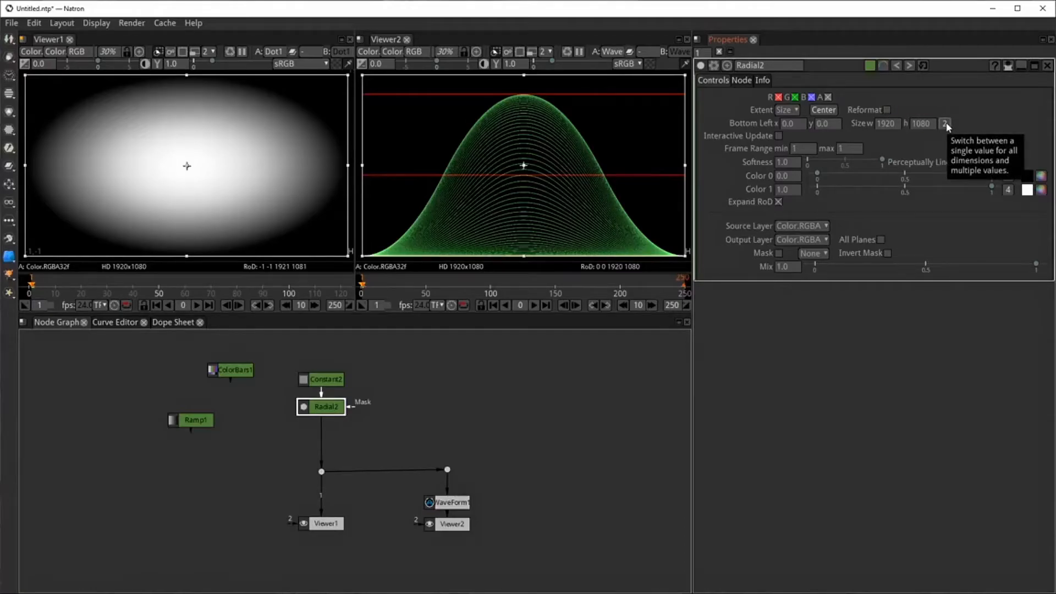
{"action": "left_click", "coordinate": [946, 123]}
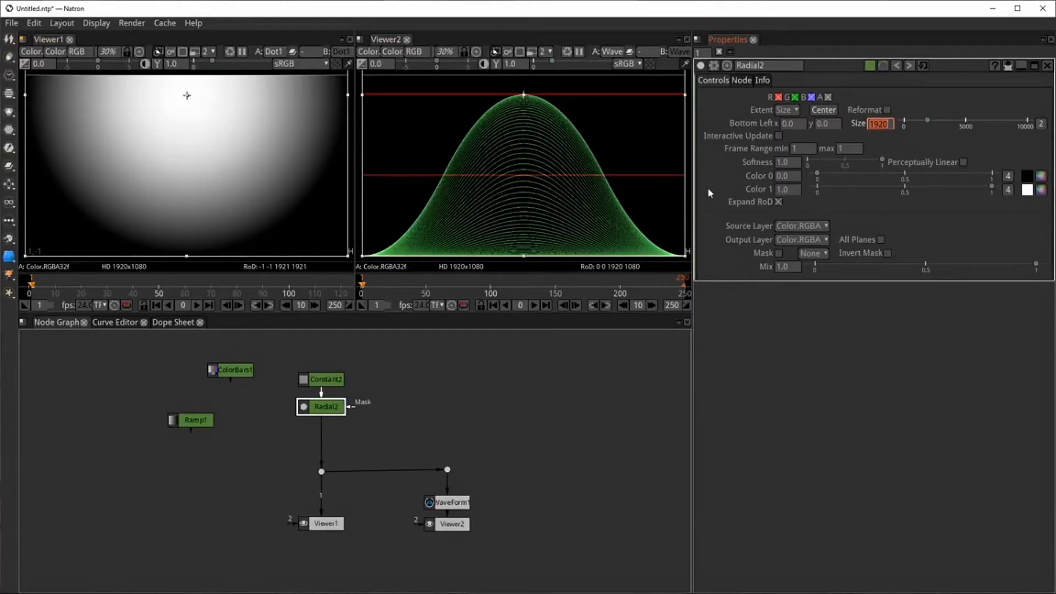
{"action": "type", "text": "1080"}
{"action": "key", "text": "Return"}
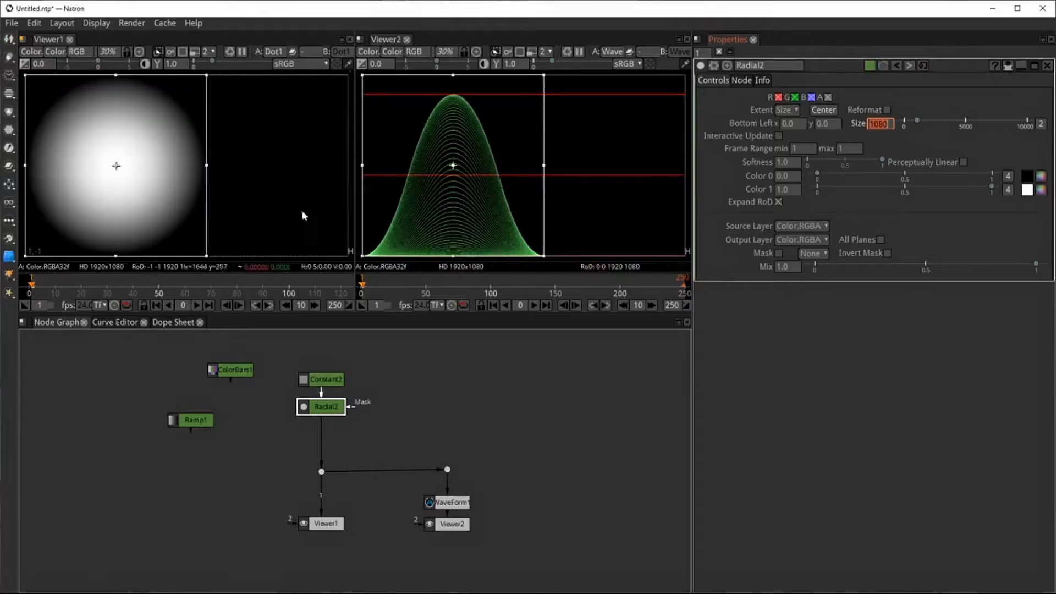
{"action": "left_click", "coordinate": [822, 112]}
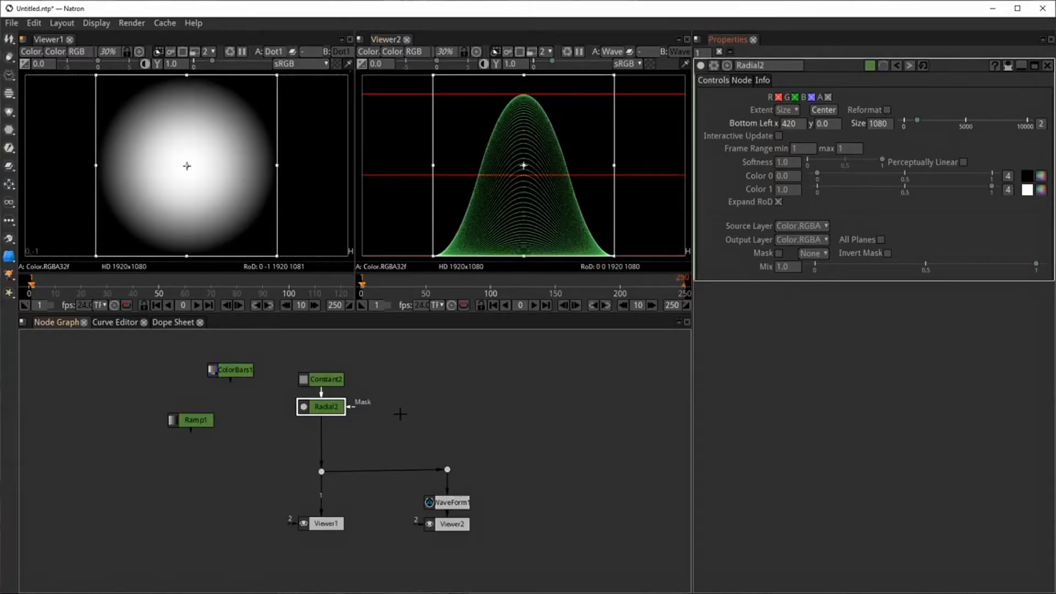
- Insert a Crok_emboss_GL node below Radial2 and set its View height to -1.0
{"action": "key", "text": "Tab"}
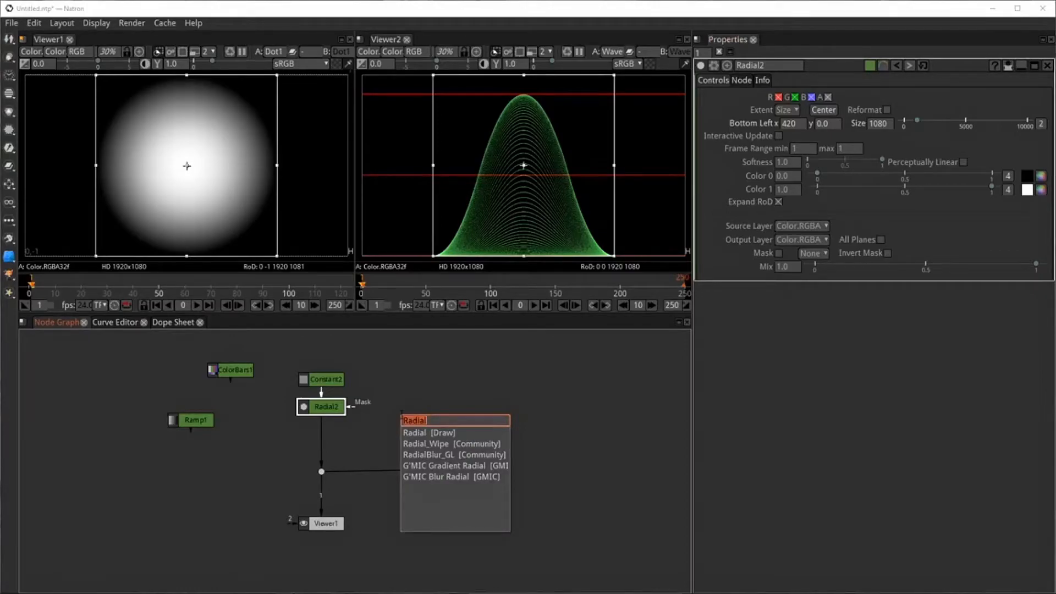
{"action": "key", "text": "BackSpace"}
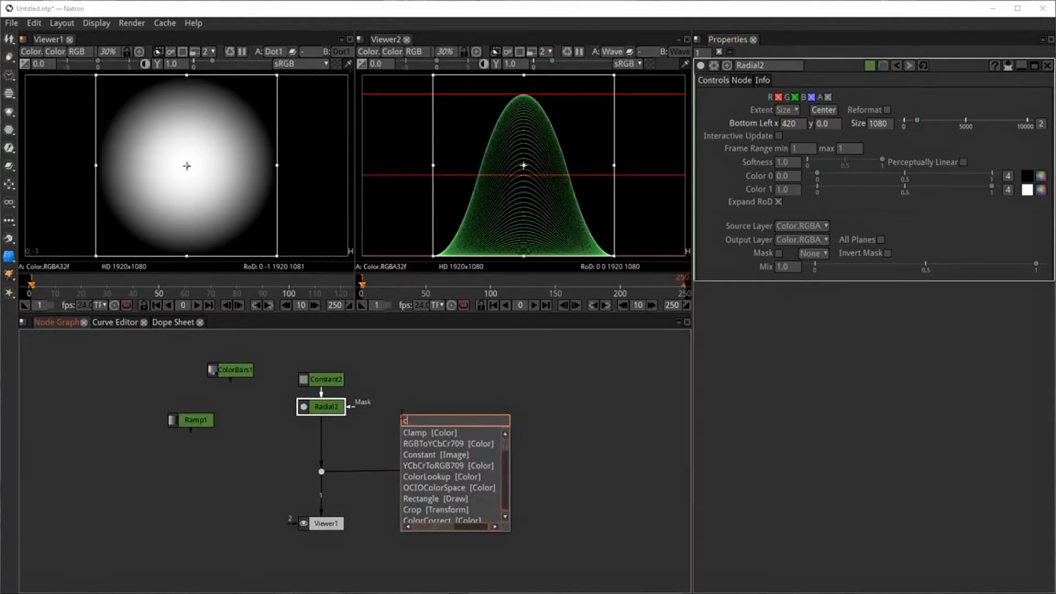
{"action": "type", "text": "em"}
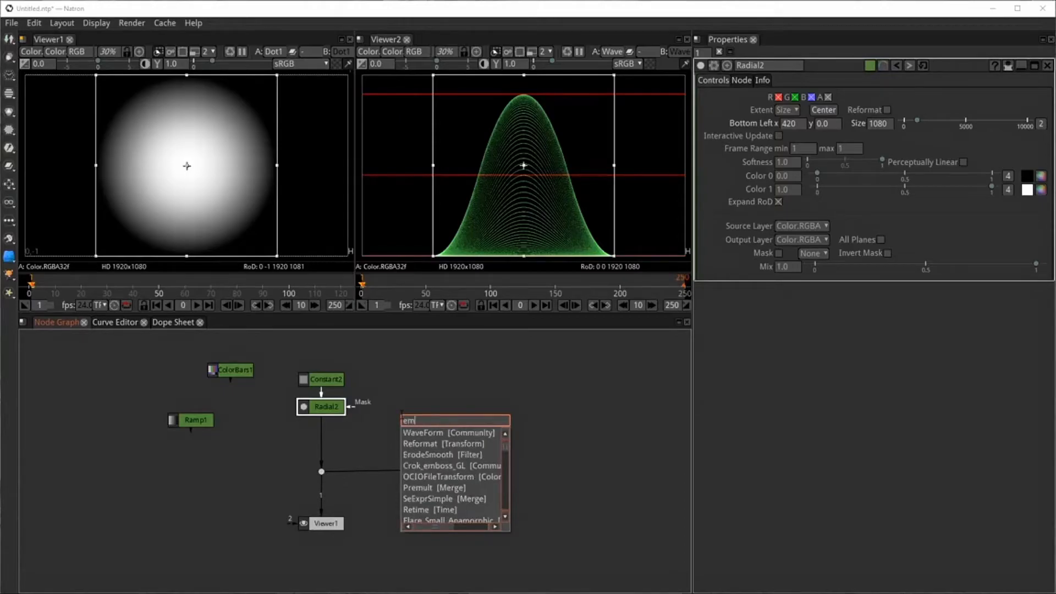
{"action": "type", "text": "bos"}
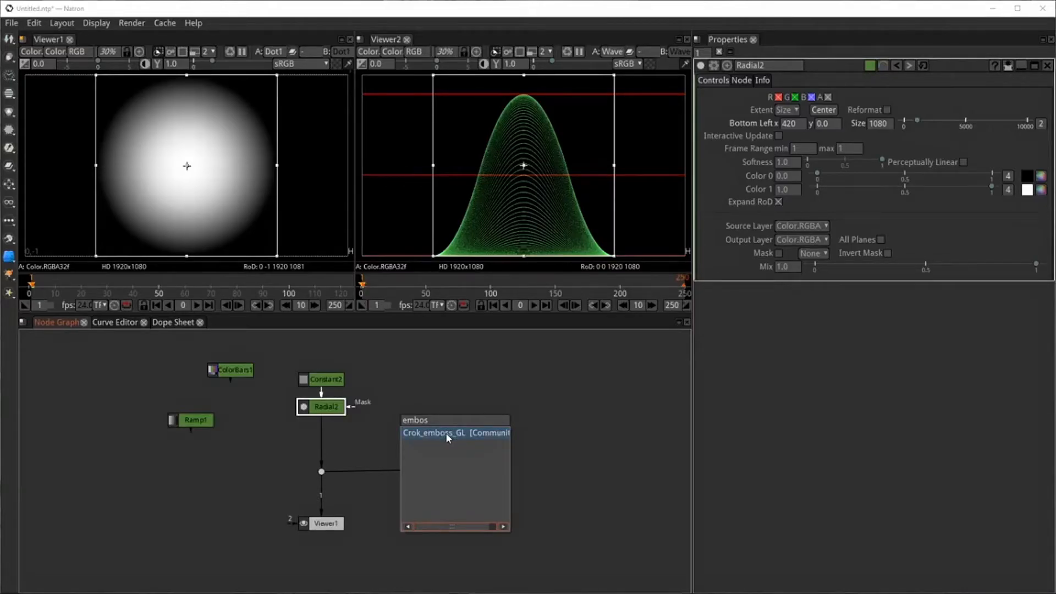
{"action": "left_click", "coordinate": [448, 438]}
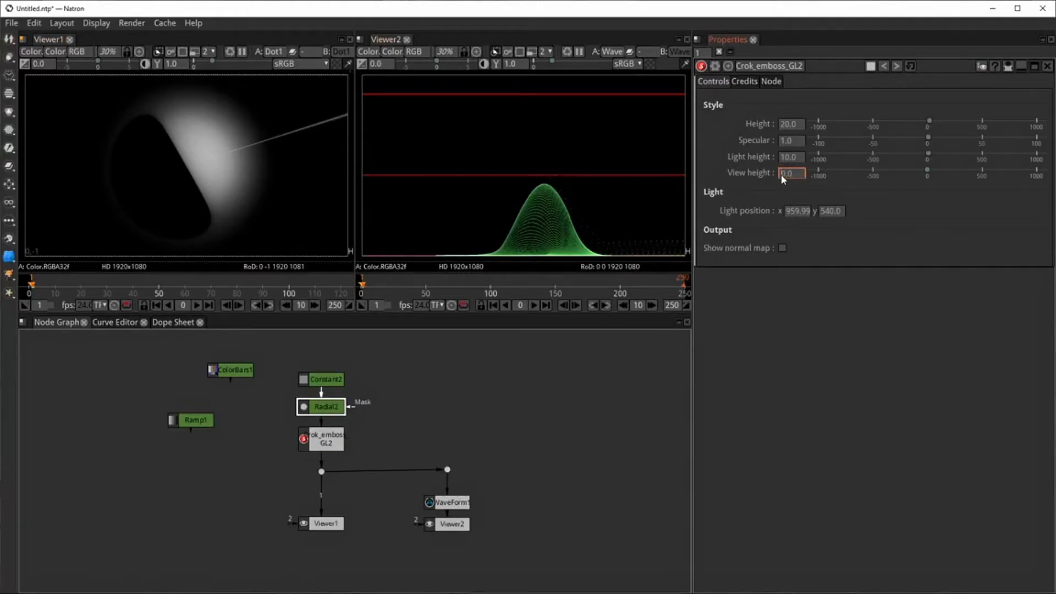
{"action": "scroll", "coordinate": [782, 176], "scroll_direction": "down", "scroll_amount": 1}
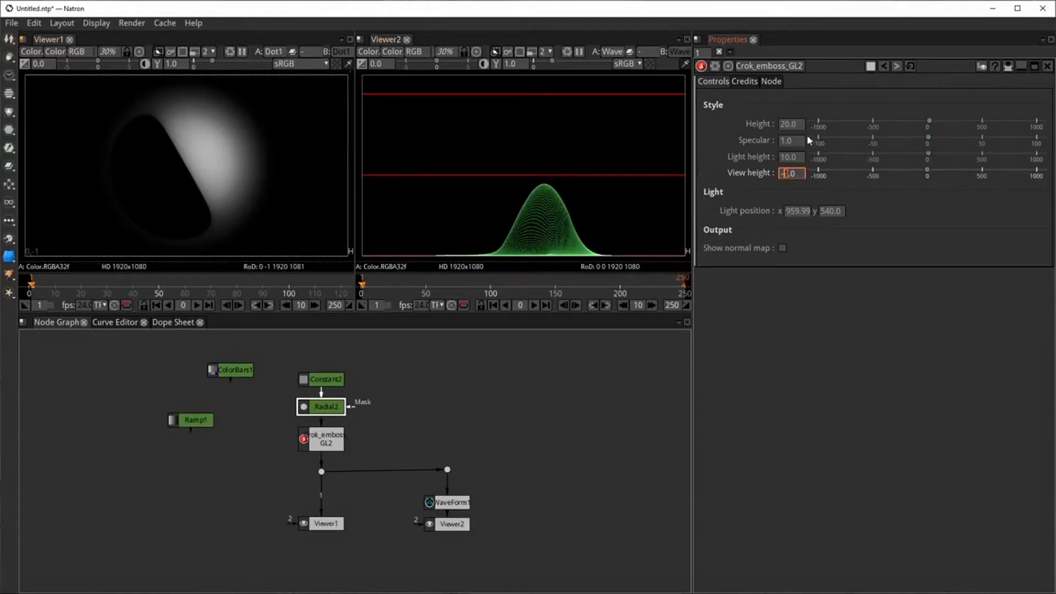
- Try raising the emboss Height to about 200 and reset it to its default value
{"action": "left_click", "coordinate": [785, 125]}
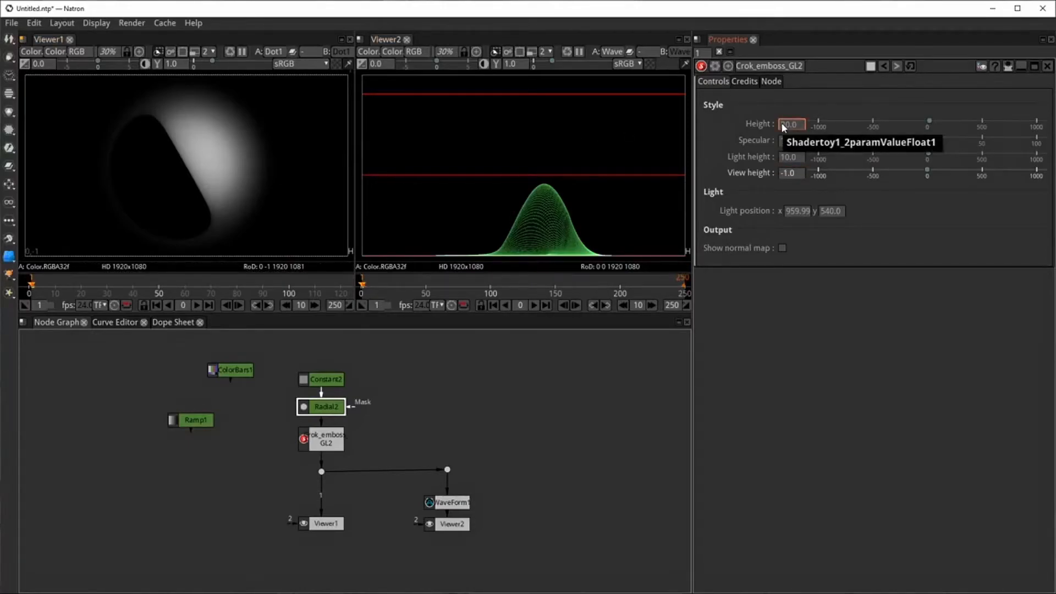
{"action": "scroll", "coordinate": [784, 127], "scroll_direction": "up", "scroll_amount": 1}
{"action": "scroll", "coordinate": [784, 127], "scroll_direction": "up", "scroll_amount": 3}
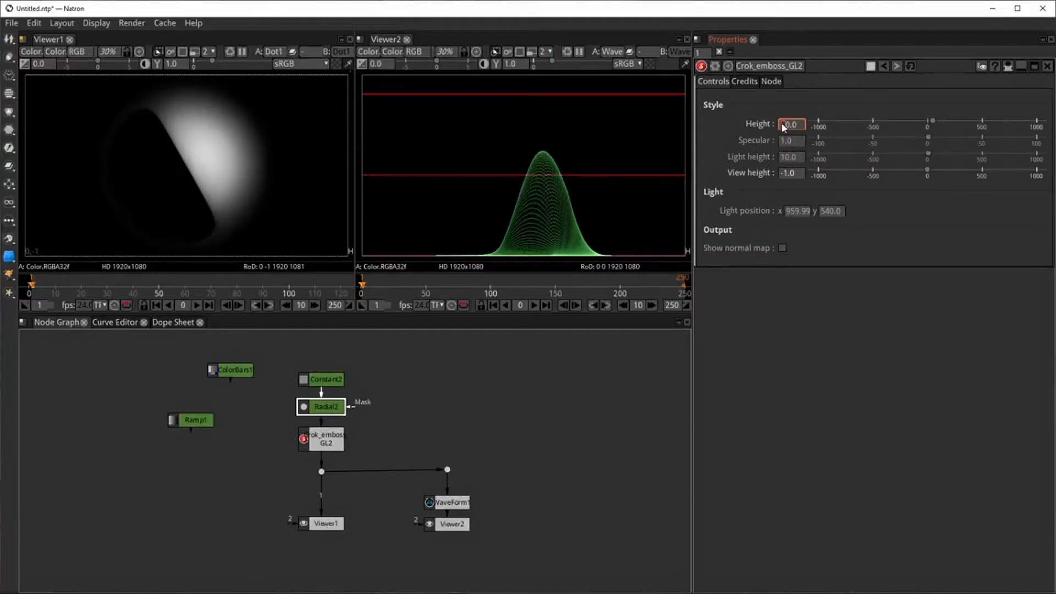
{"action": "scroll", "coordinate": [784, 126], "scroll_direction": "up", "scroll_amount": 1}
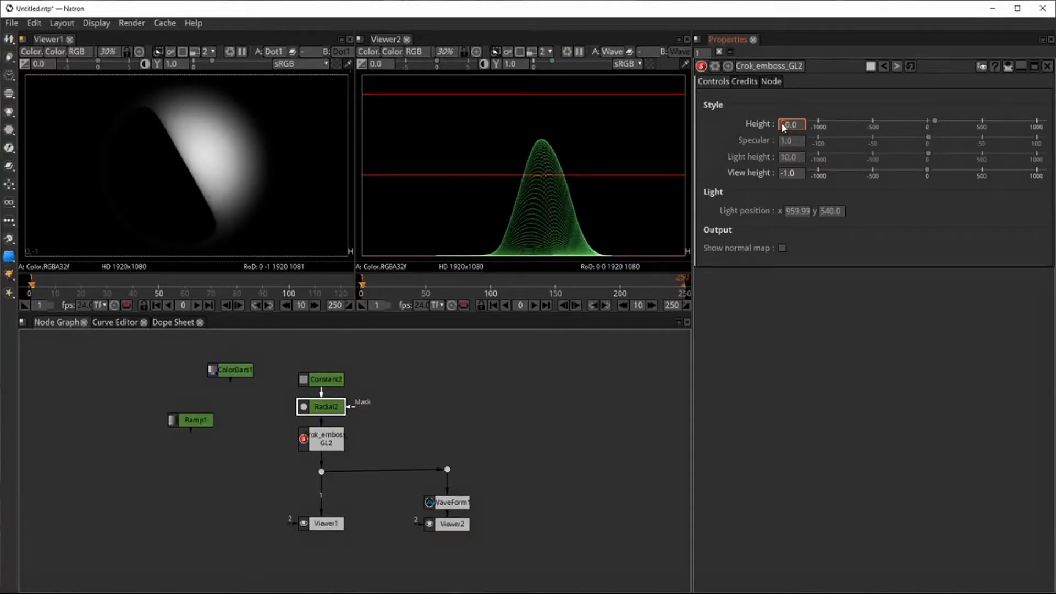
{"action": "scroll", "coordinate": [784, 126], "scroll_direction": "up", "scroll_amount": 1}
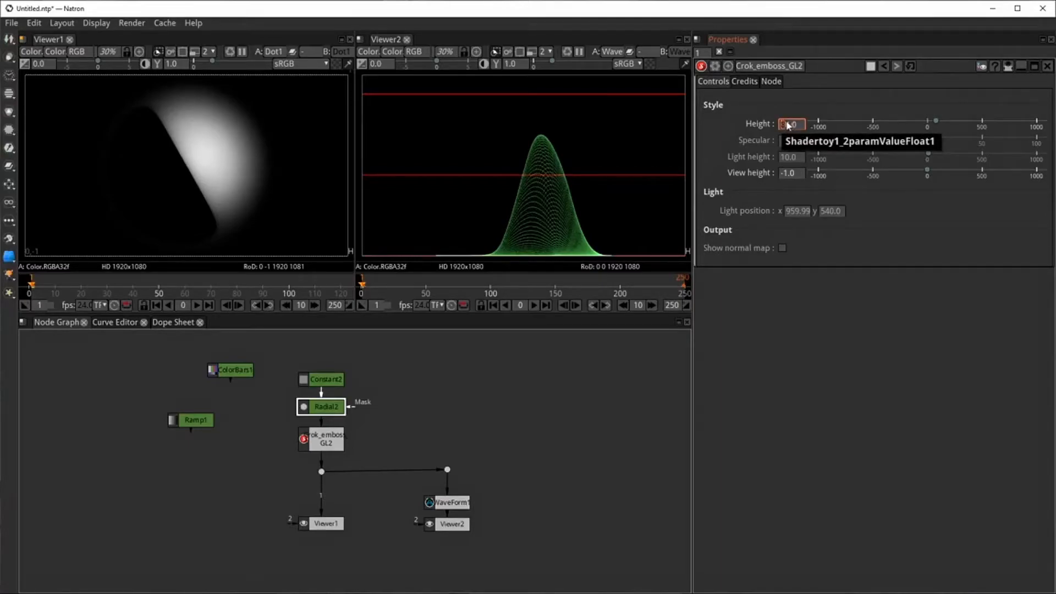
{"action": "scroll", "coordinate": [787, 126], "scroll_direction": "down", "scroll_amount": 1}
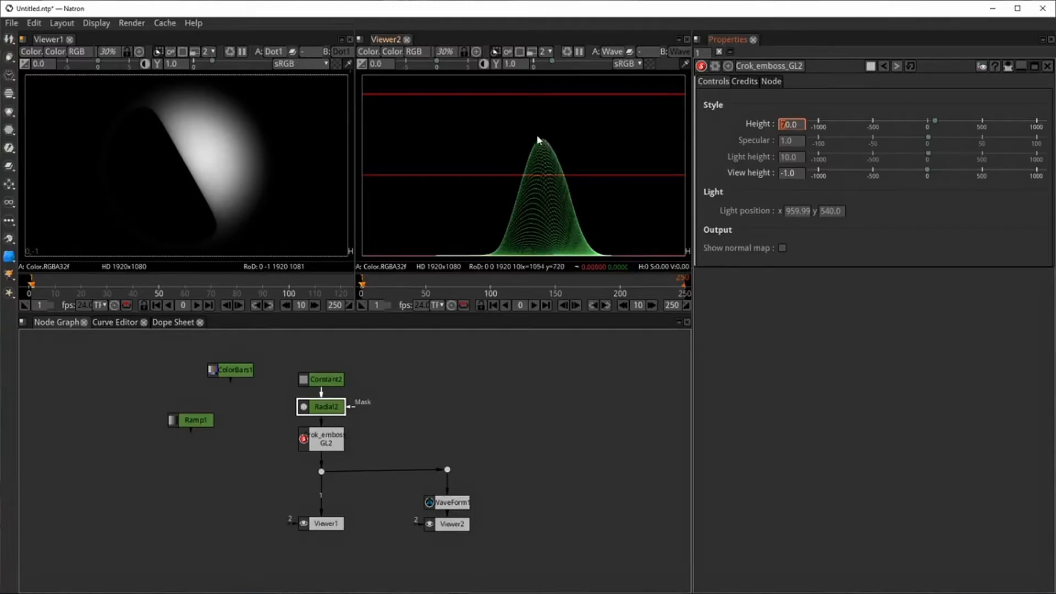
{"action": "scroll", "coordinate": [783, 128], "scroll_direction": "up", "scroll_amount": 5}
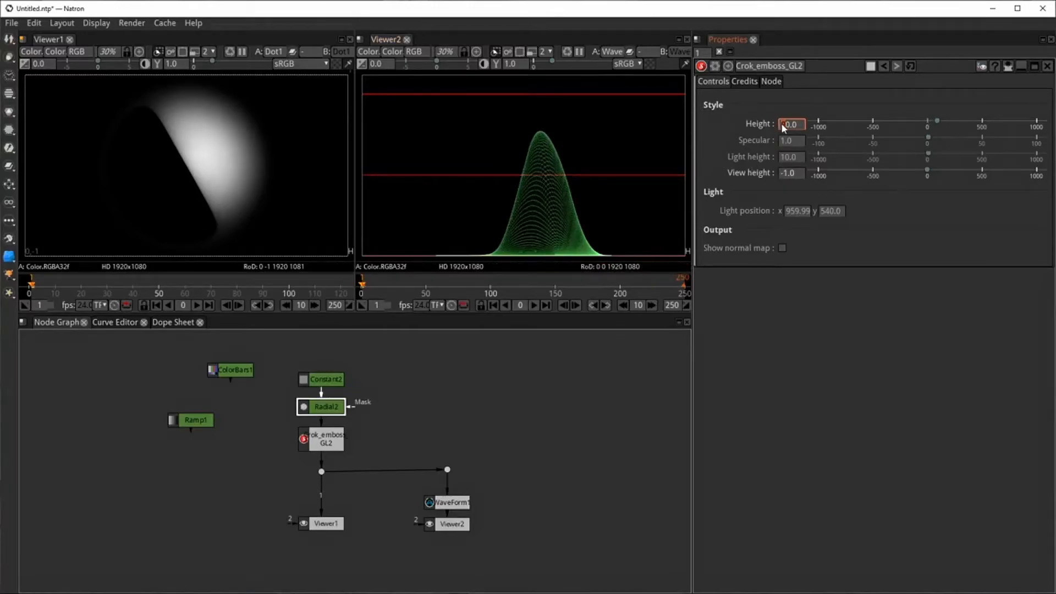
{"action": "scroll", "coordinate": [784, 128], "scroll_direction": "up", "scroll_amount": 2}
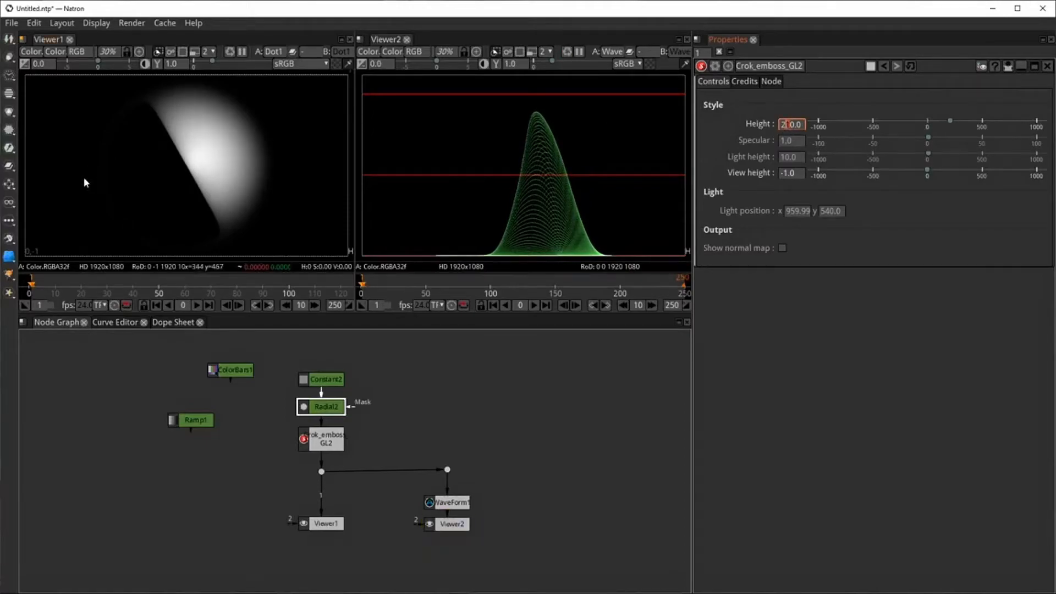
{"action": "scroll", "coordinate": [786, 127], "scroll_direction": "down", "scroll_amount": 3}
{"action": "scroll", "coordinate": [786, 128], "scroll_direction": "down", "scroll_amount": 1}
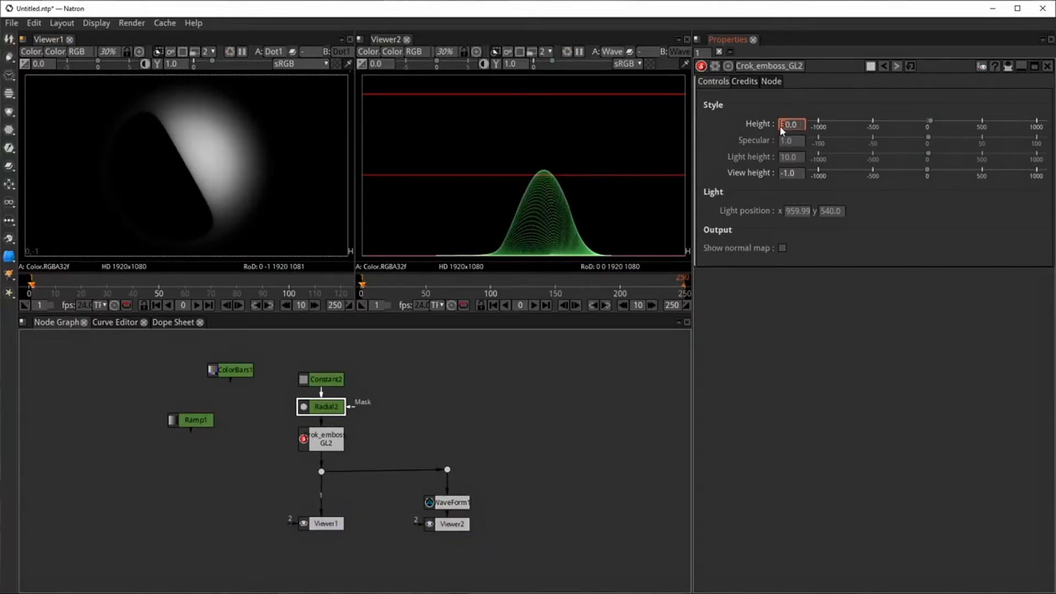
{"action": "right_click", "coordinate": [780, 125]}
{"action": "left_click", "coordinate": [820, 162]}
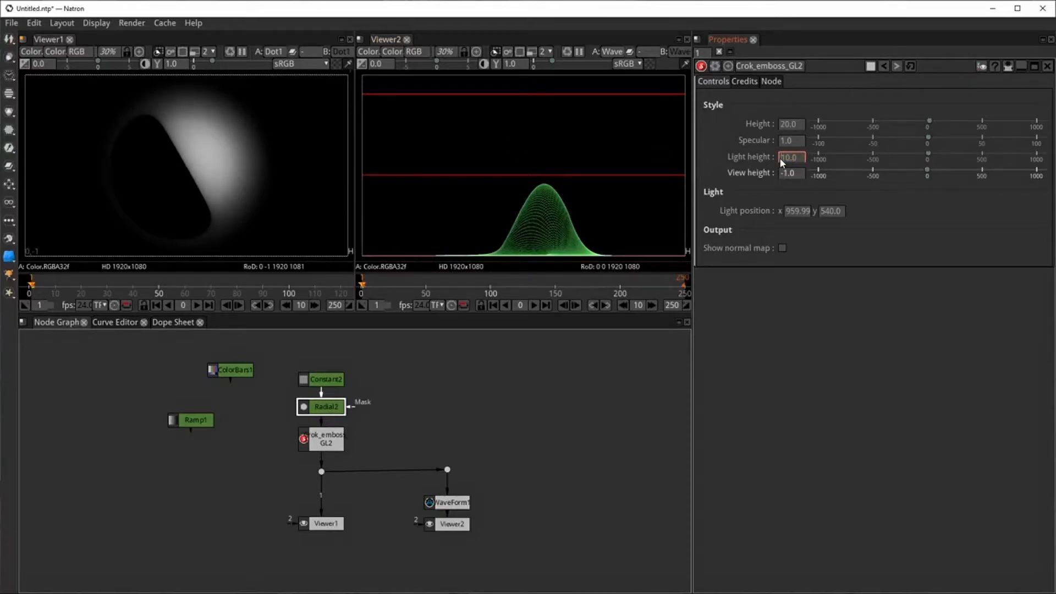
- Raise the emboss node's Light height to about 400
{"action": "scroll", "coordinate": [782, 162], "scroll_direction": "up", "scroll_amount": 5}
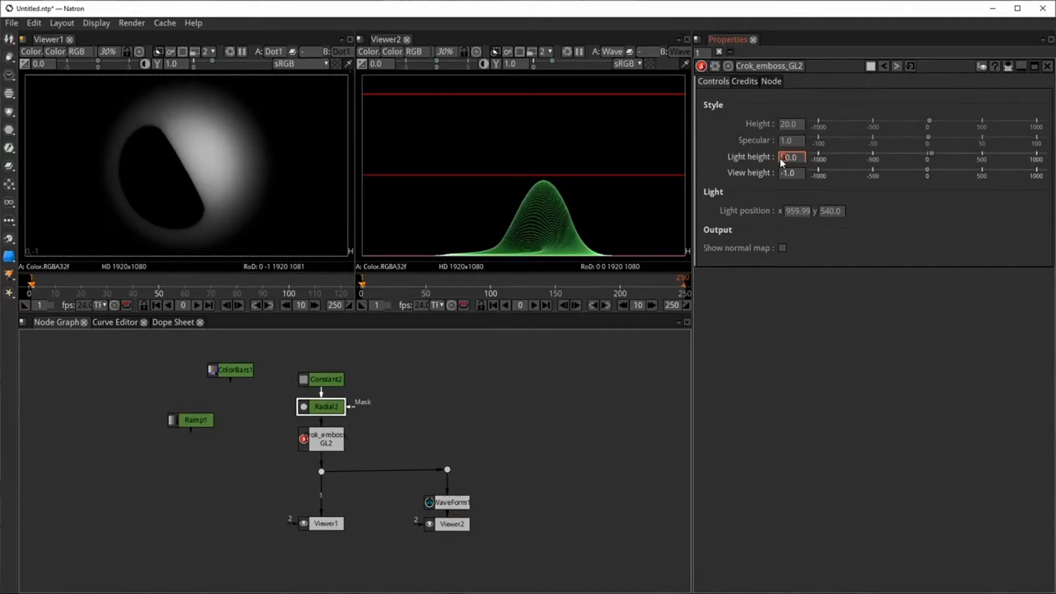
{"action": "scroll", "coordinate": [782, 161], "scroll_direction": "up", "scroll_amount": 9}
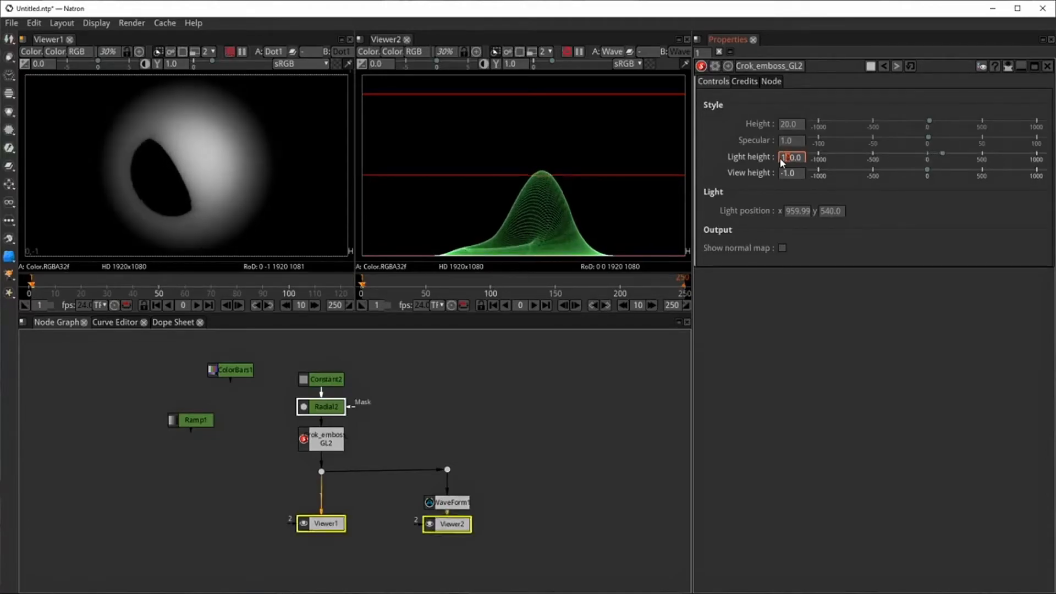
{"action": "scroll", "coordinate": [782, 161], "scroll_direction": "up", "scroll_amount": 5}
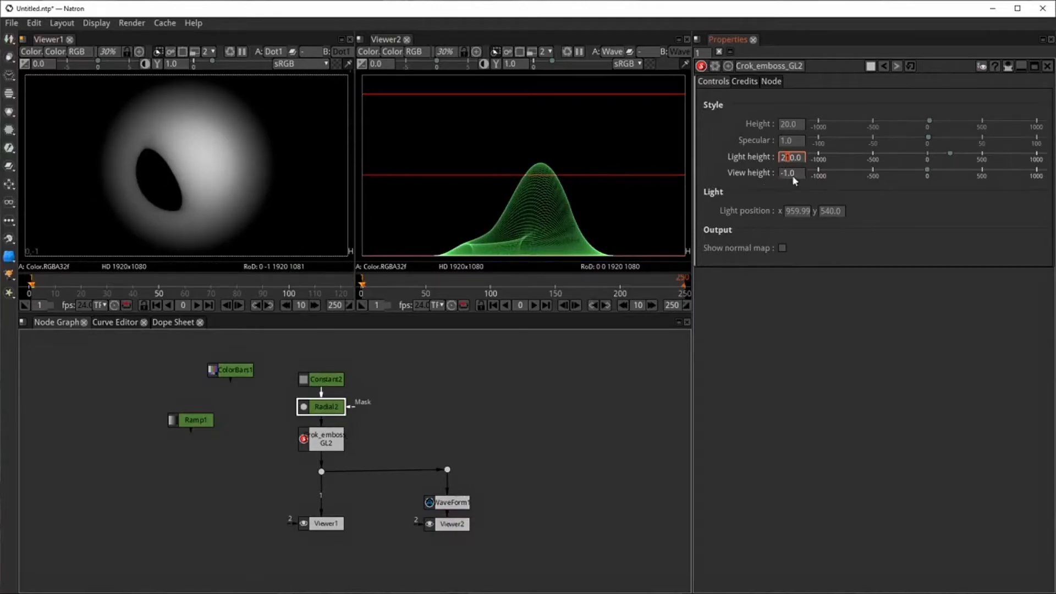
{"action": "scroll", "coordinate": [790, 159], "scroll_direction": "up", "scroll_amount": 1}
{"action": "scroll", "coordinate": [790, 159], "scroll_direction": "down", "scroll_amount": 2}
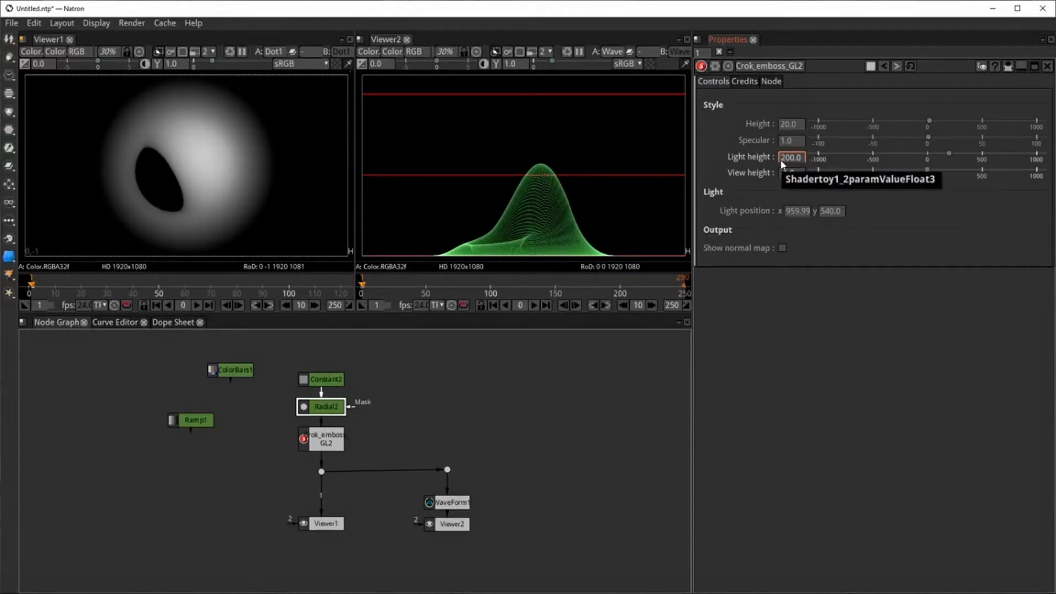
{"action": "scroll", "coordinate": [781, 160], "scroll_direction": "up", "scroll_amount": 1}
{"action": "scroll", "coordinate": [782, 164], "scroll_direction": "up", "scroll_amount": 1}
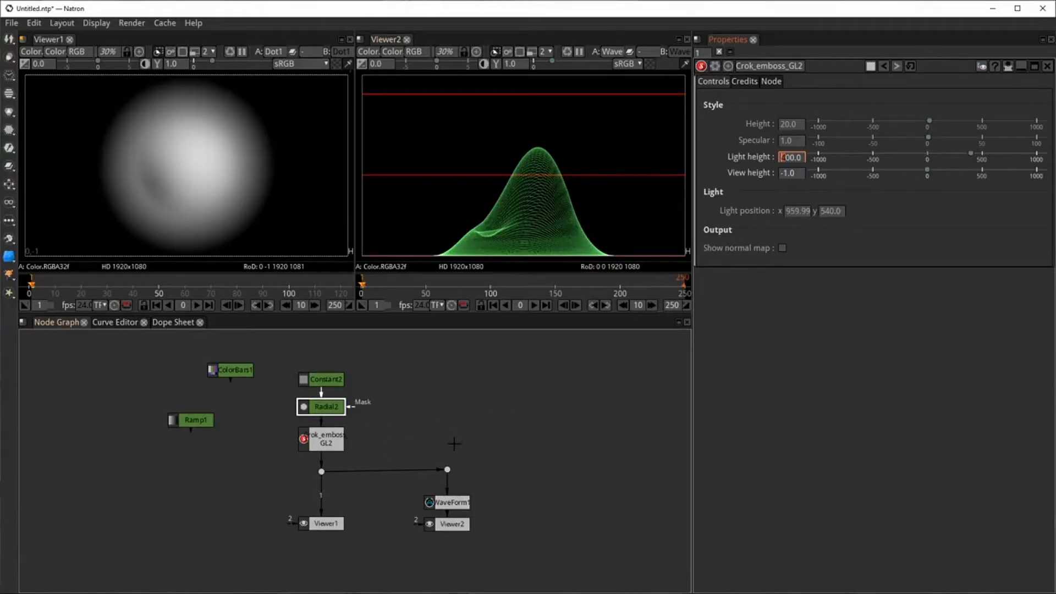
- Move Constant2 and Radial2 higher in the graph and detach the emboss node so Radial2 feeds the viewers directly
{"action": "left_click_drag", "start_coordinate": [325, 379], "coordinate": [325, 350]}
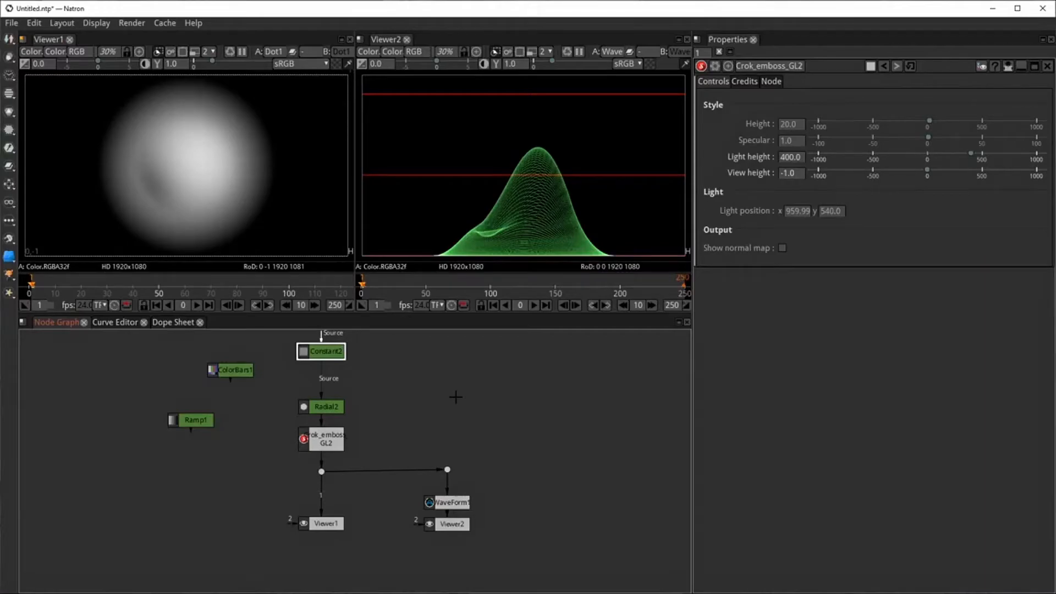
{"action": "left_click_drag", "start_coordinate": [330, 407], "coordinate": [324, 348]}
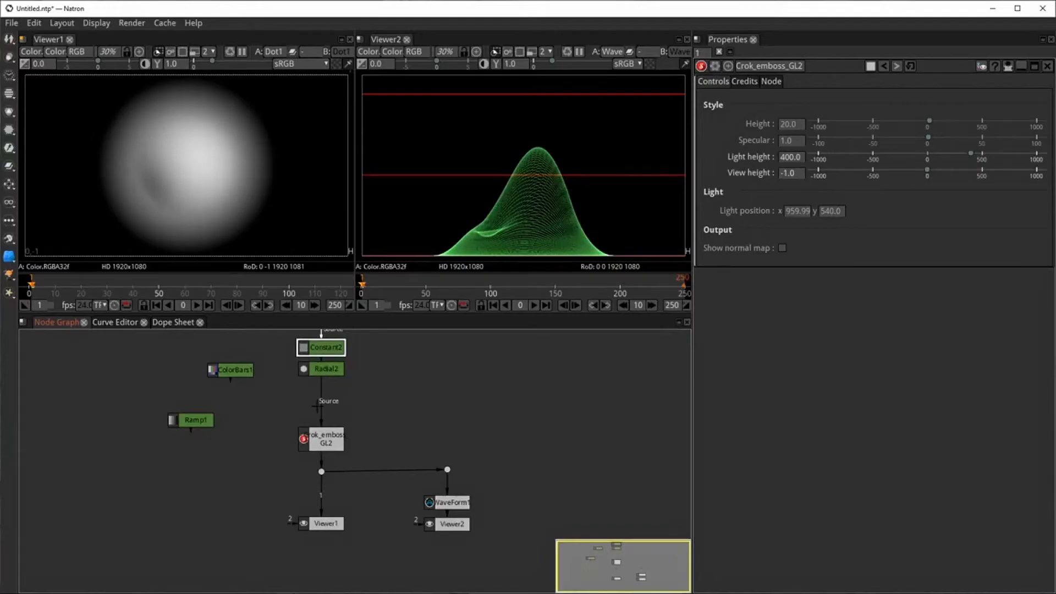
{"action": "left_click", "coordinate": [323, 369]}
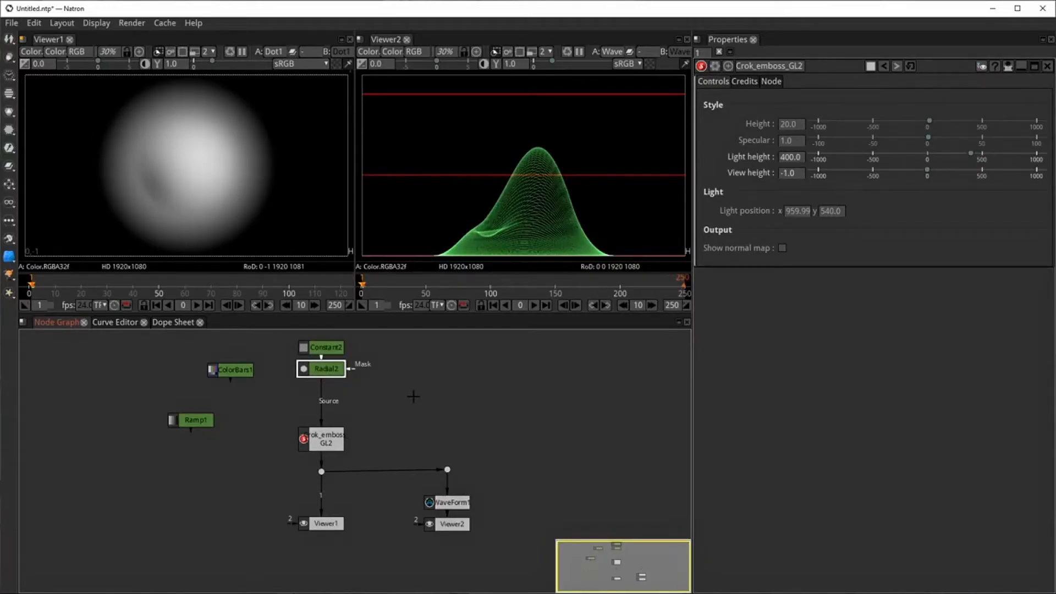
{"action": "left_click_drag", "start_coordinate": [318, 441], "coordinate": [258, 441]}
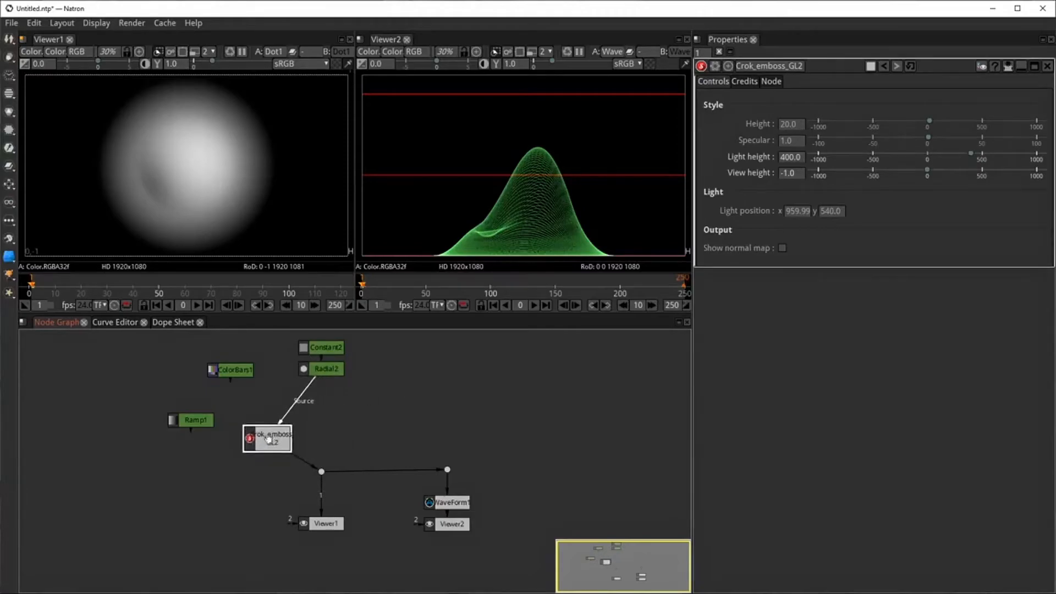
{"action": "left_click_drag", "start_coordinate": [323, 413], "coordinate": [267, 401]}
- Insert a Log2Lin node directly below Radial2
{"action": "left_click", "coordinate": [321, 370]}
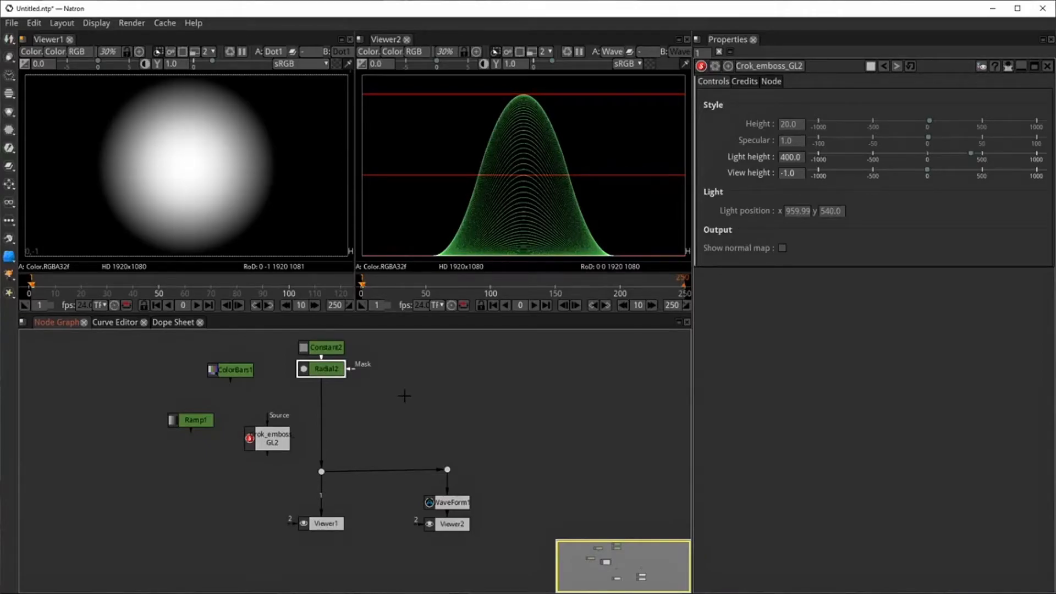
{"action": "key", "text": "Tab"}
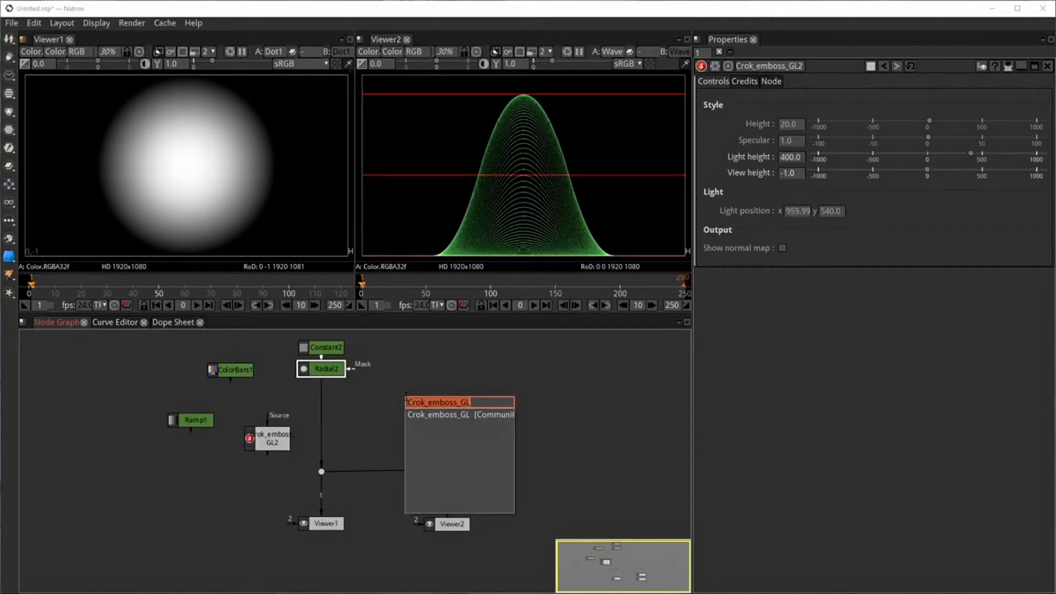
{"action": "type", "text": "lin"}
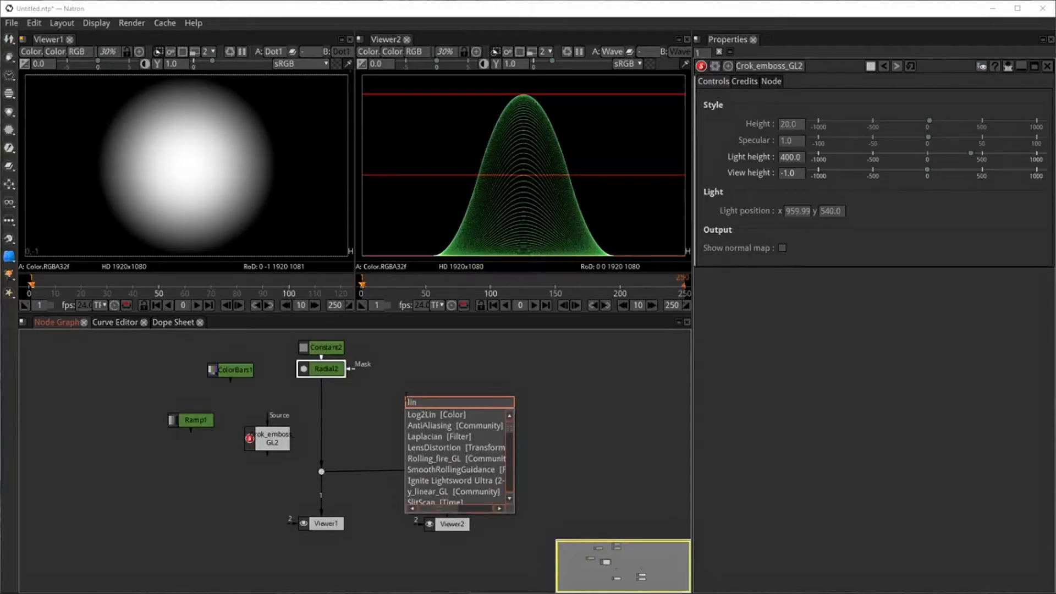
{"action": "key", "text": "BackSpace"}
{"action": "key", "text": "BackSpace"}
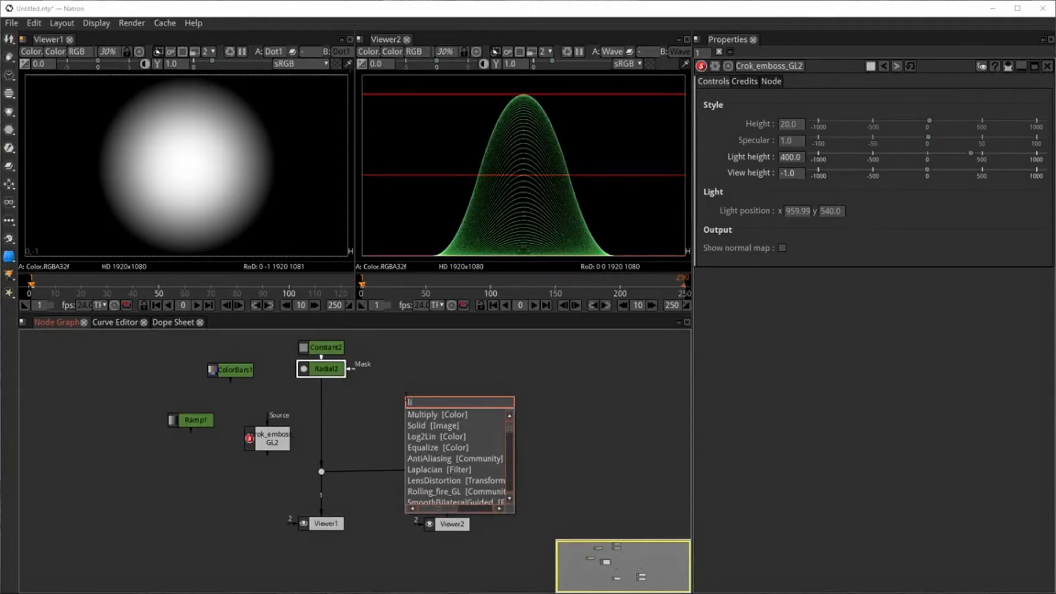
{"action": "type", "text": "in"}
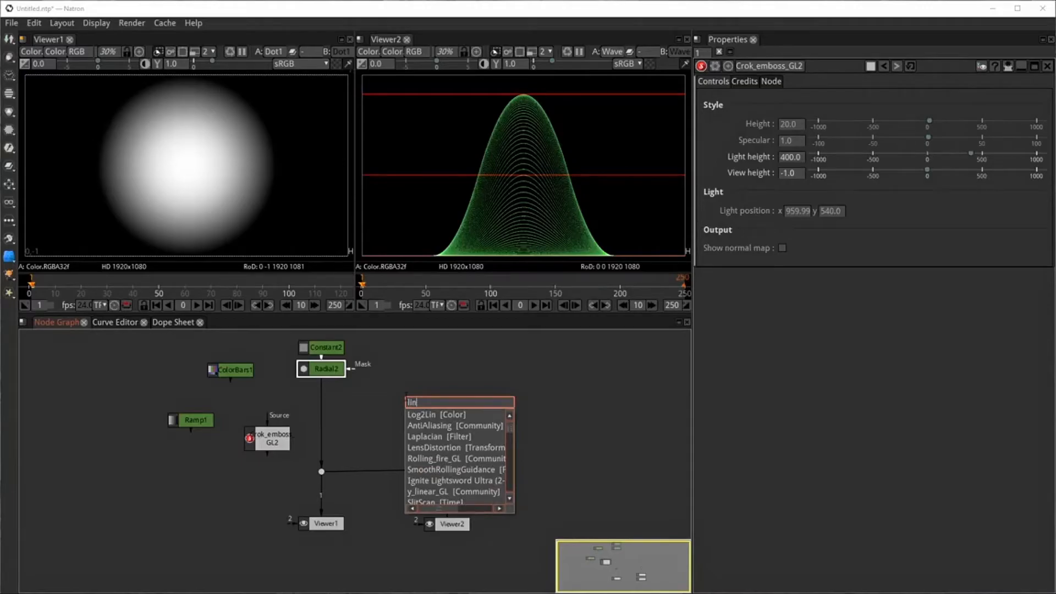
{"action": "key", "text": "Return"}
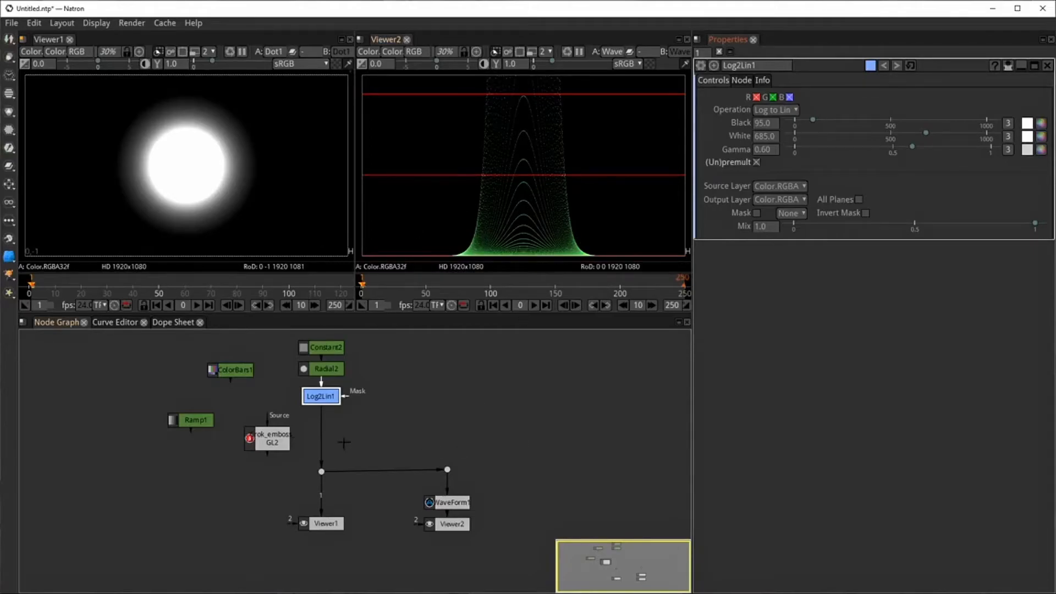
- Replace Radial2 with Ramp1 between Constant2 and Log2Lin1
{"action": "left_click_drag", "start_coordinate": [328, 396], "coordinate": [329, 423]}
{"action": "left_click_drag", "start_coordinate": [324, 373], "coordinate": [148, 371]}
{"action": "left_click_drag", "start_coordinate": [190, 419], "coordinate": [321, 352]}
{"action": "left_click_drag", "start_coordinate": [277, 382], "coordinate": [316, 393]}
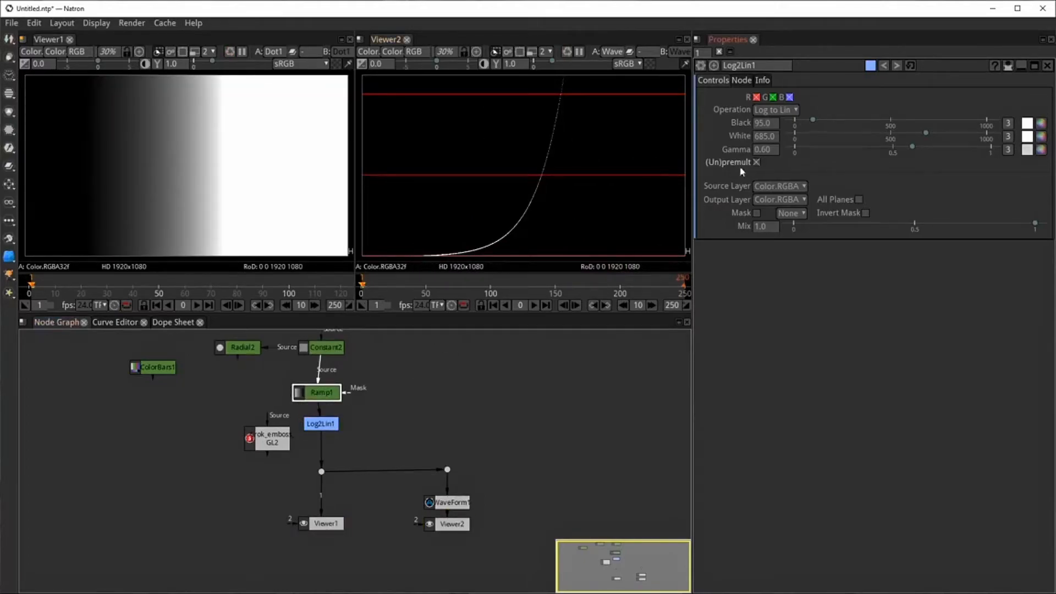
- Try different White and Black values on Log2Lin1, including White 1023, 655 and 982, and reset both to their defaults
{"action": "left_click_drag", "start_coordinate": [927, 133], "coordinate": [1001, 135]}
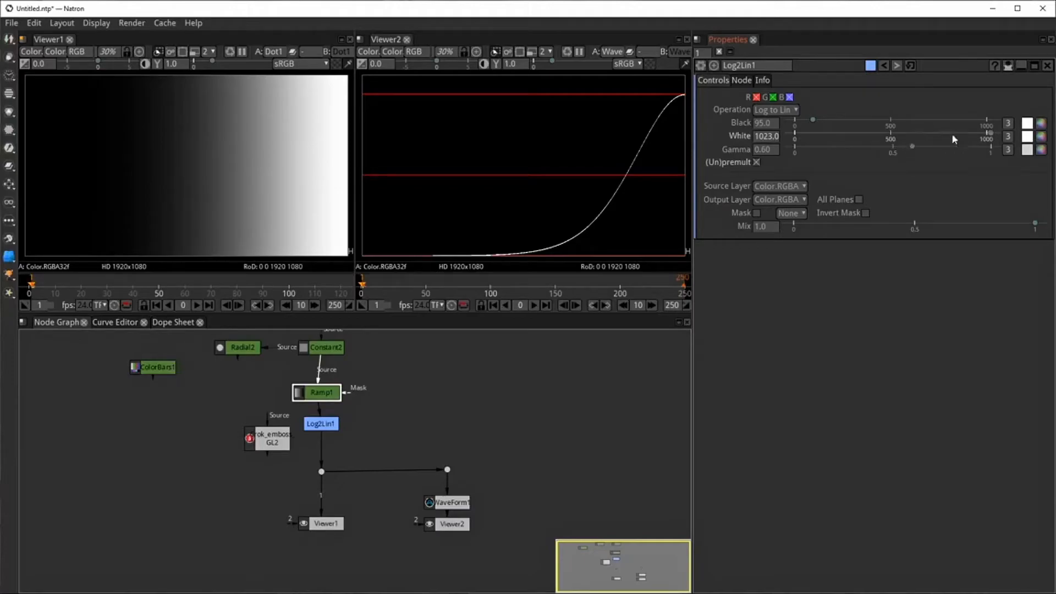
{"action": "left_click_drag", "start_coordinate": [991, 134], "coordinate": [922, 139]}
{"action": "left_click_drag", "start_coordinate": [811, 119], "coordinate": [871, 124]}
{"action": "left_click_drag", "start_coordinate": [933, 125], "coordinate": [819, 123]}
{"action": "right_click", "coordinate": [762, 125]}
{"action": "left_click", "coordinate": [779, 160]}
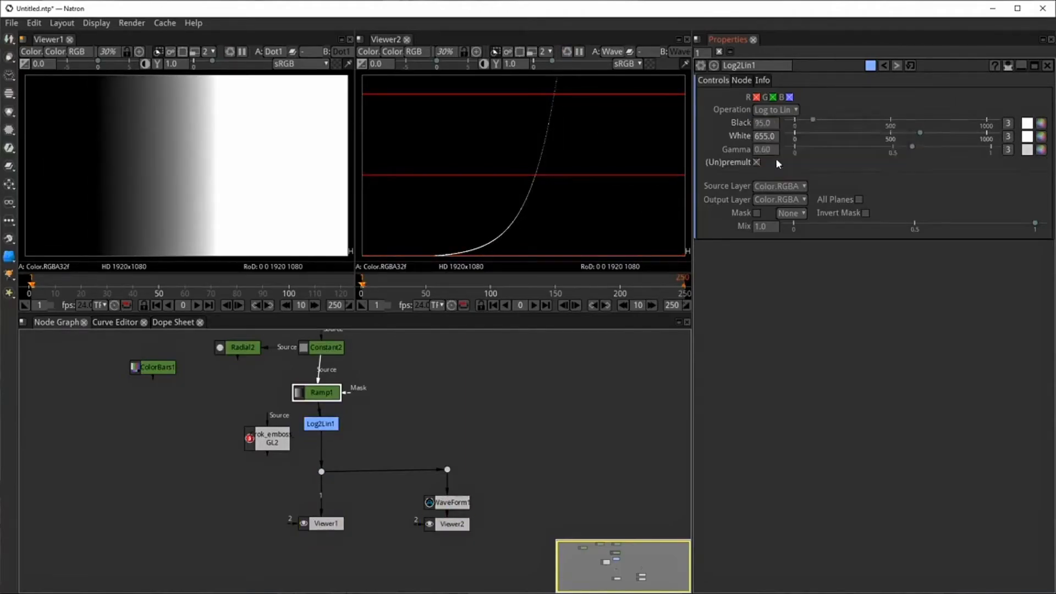
{"action": "left_click_drag", "start_coordinate": [921, 137], "coordinate": [985, 136]}
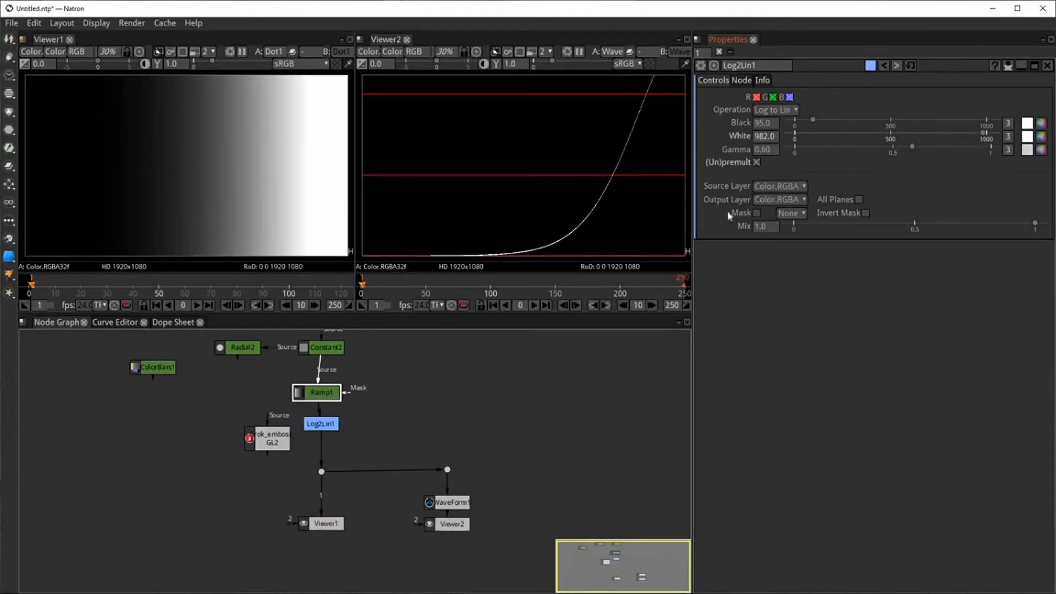
{"action": "right_click", "coordinate": [766, 136]}
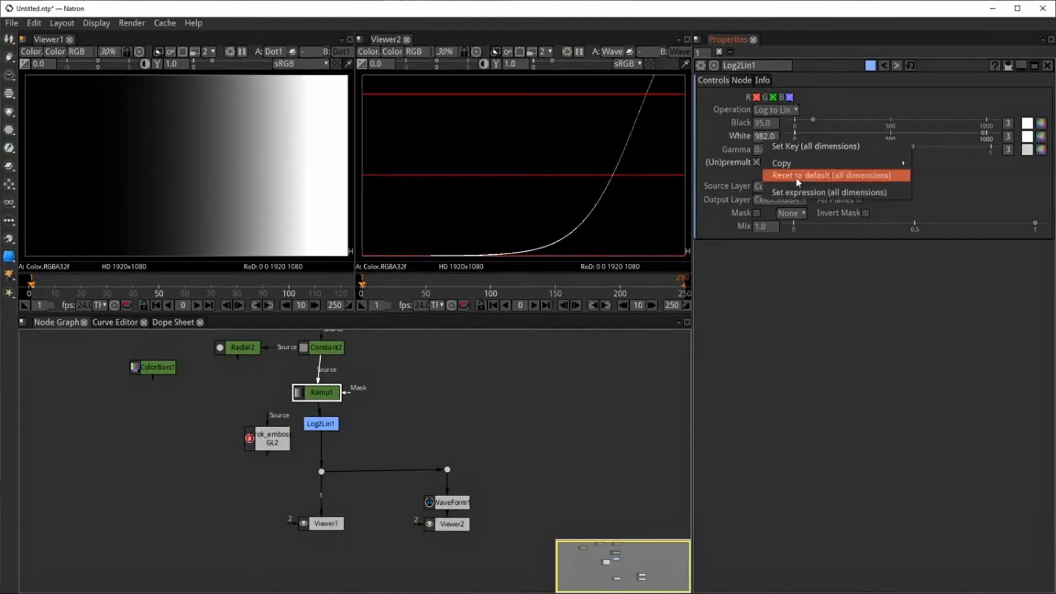
{"action": "left_click", "coordinate": [797, 177]}
- Put Radial2 back in place of Ramp1 above Log2Lin1 and raise the White value to 1023
{"action": "left_click_drag", "start_coordinate": [322, 391], "coordinate": [216, 374]}
{"action": "left_click_drag", "start_coordinate": [250, 415], "coordinate": [319, 376]}
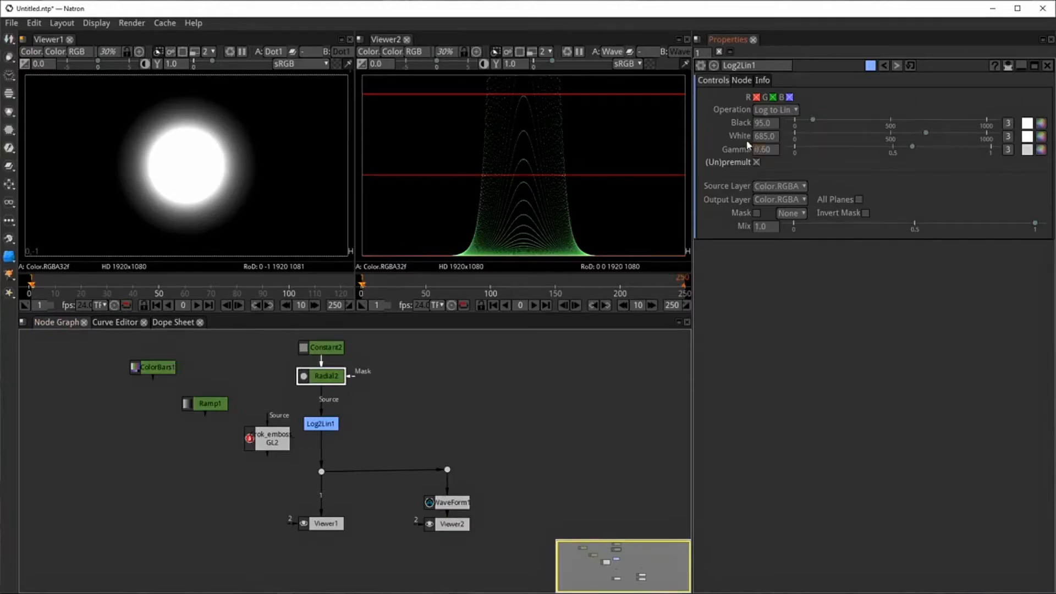
{"action": "left_click_drag", "start_coordinate": [929, 132], "coordinate": [989, 135]}
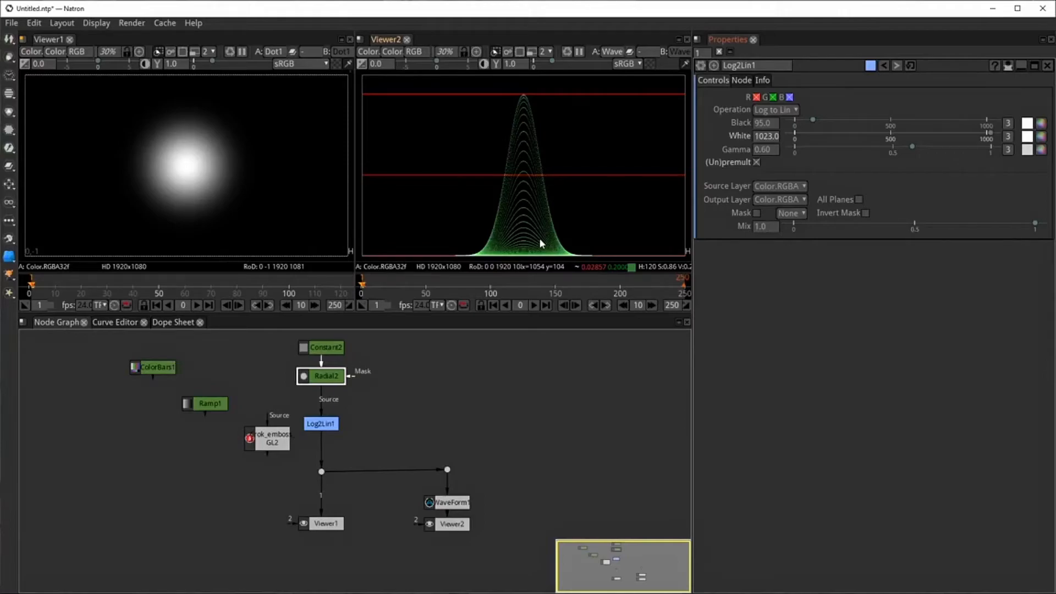
- Switch the Log2Lin1 operation to Lin to Log and set Black to 0
{"action": "left_click", "coordinate": [786, 111]}
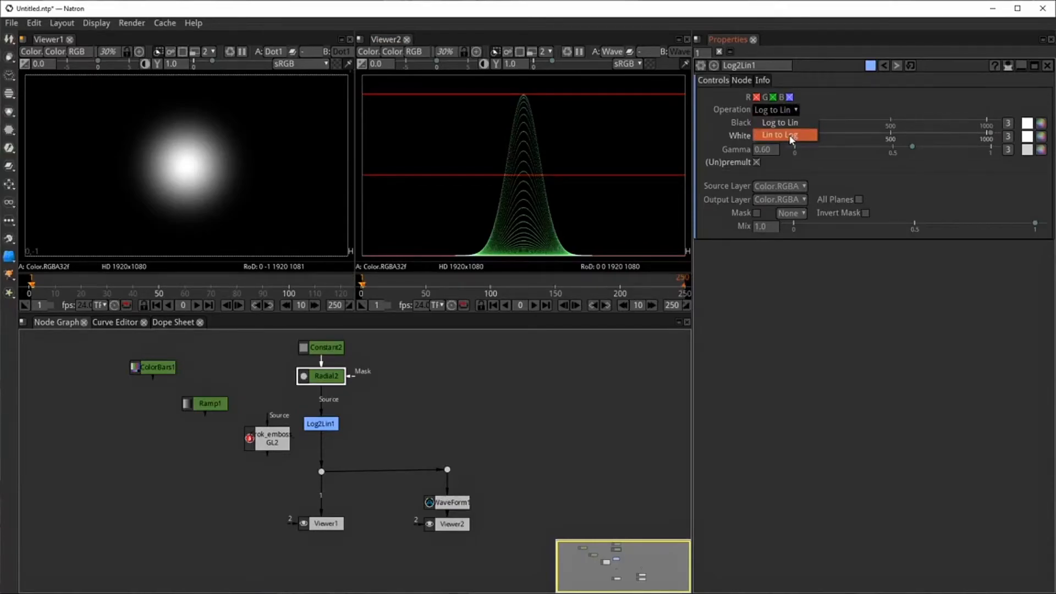
{"action": "left_click", "coordinate": [791, 136]}
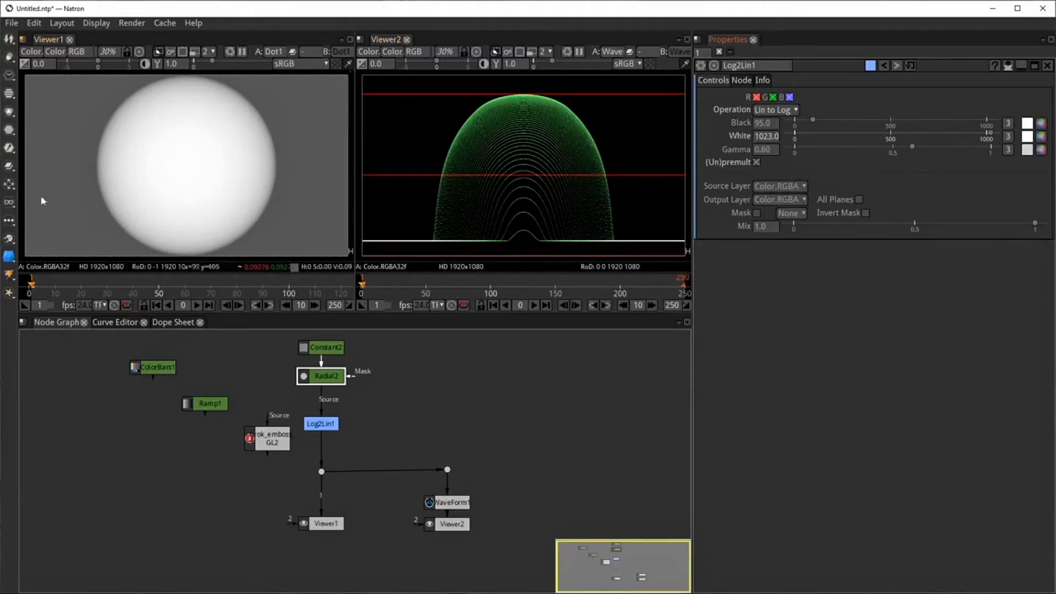
{"action": "double_click", "coordinate": [756, 126]}
{"action": "key", "text": "Return"}
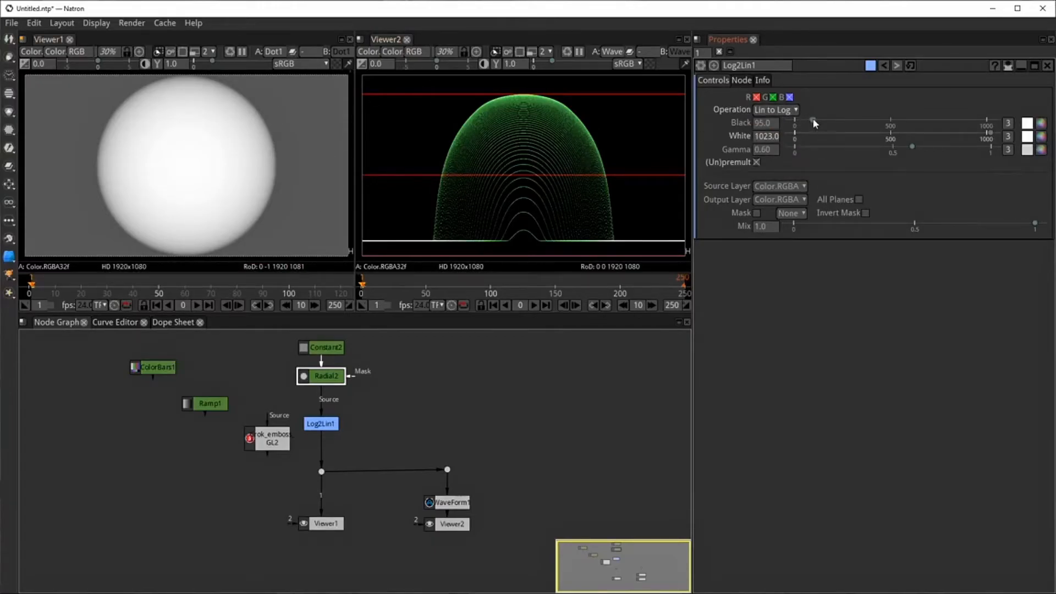
{"action": "left_click_drag", "start_coordinate": [814, 118], "coordinate": [782, 118]}
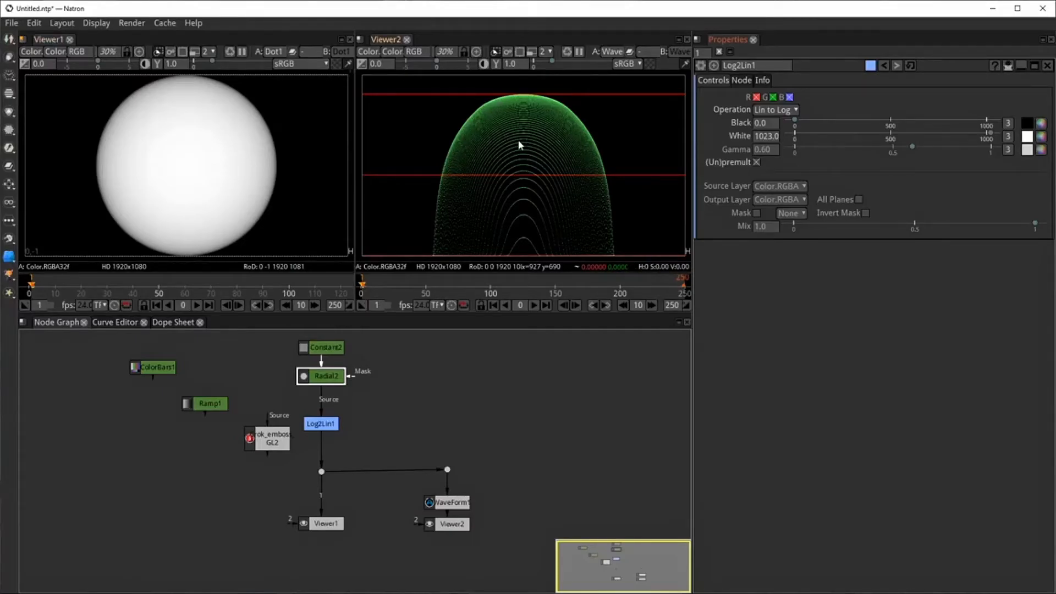
- Insert the emboss node between Log2Lin1 and the viewer dot and lower its Light height to 213
{"action": "mouse_move", "coordinate": [327, 427]}
{"action": "left_mouse_down"}
{"action": "mouse_move", "coordinate": [327, 411]}
{"action": "mouse_move", "coordinate": [307, 416]}
{"action": "mouse_move", "coordinate": [314, 412]}
{"action": "left_mouse_up"}
{"action": "left_click_drag", "start_coordinate": [322, 454], "coordinate": [280, 446]}
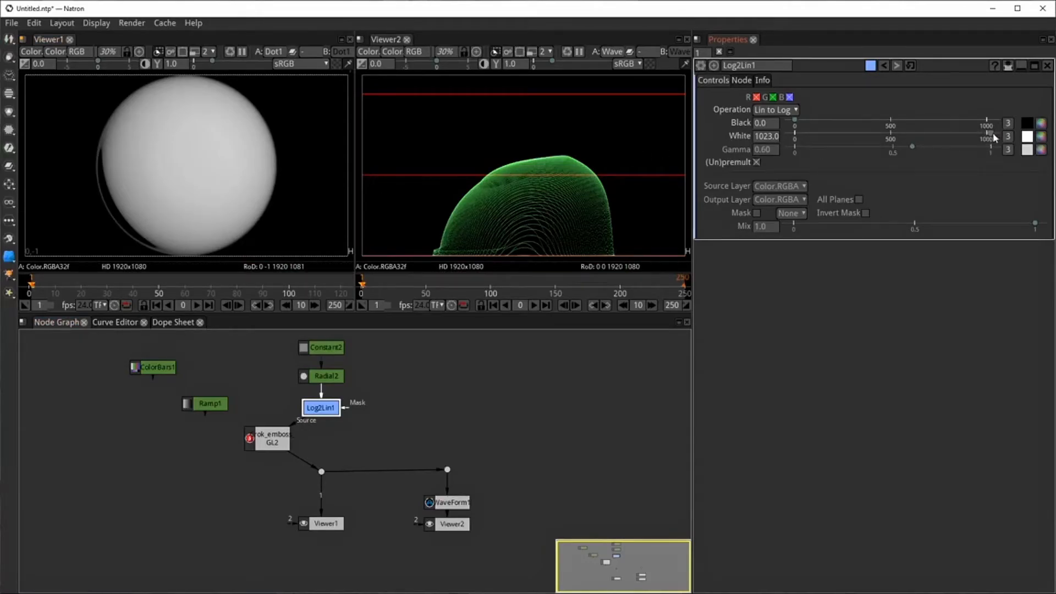
{"action": "left_click", "coordinate": [269, 435]}
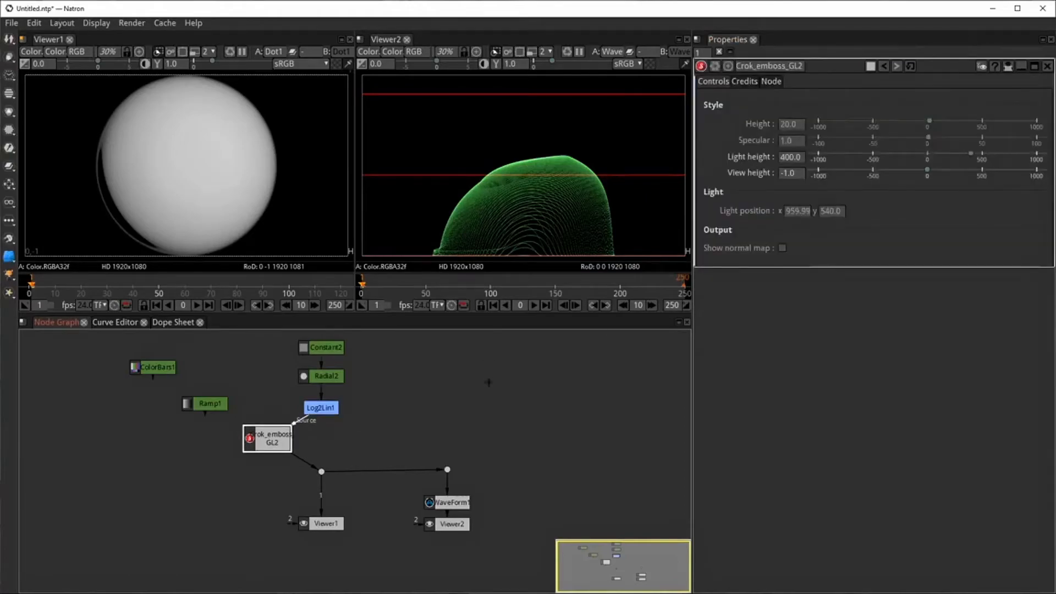
{"action": "left_click_drag", "start_coordinate": [972, 152], "coordinate": [969, 151]}
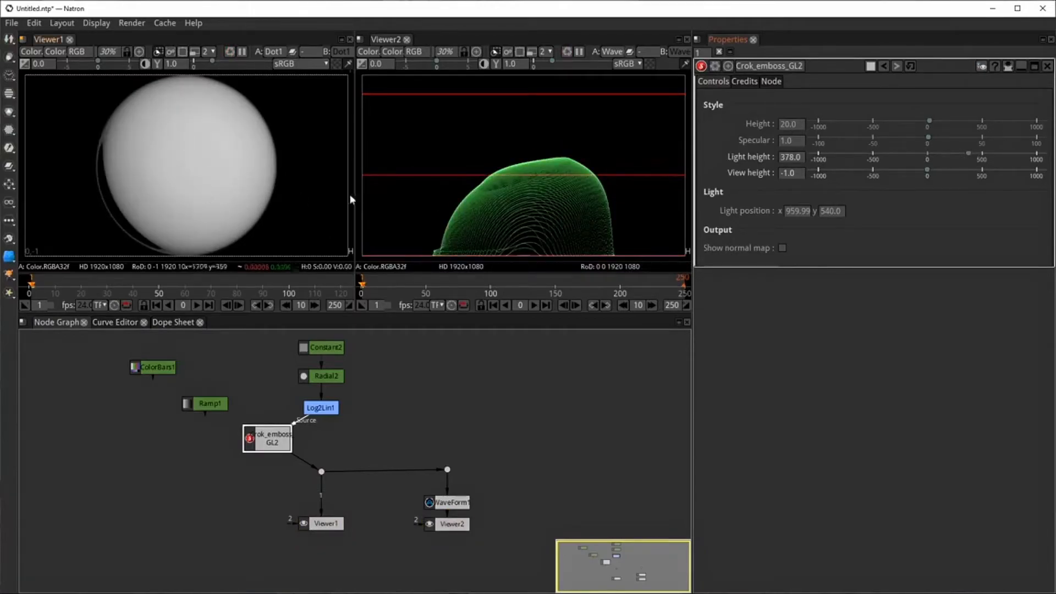
{"action": "left_click_drag", "start_coordinate": [969, 154], "coordinate": [962, 154]}
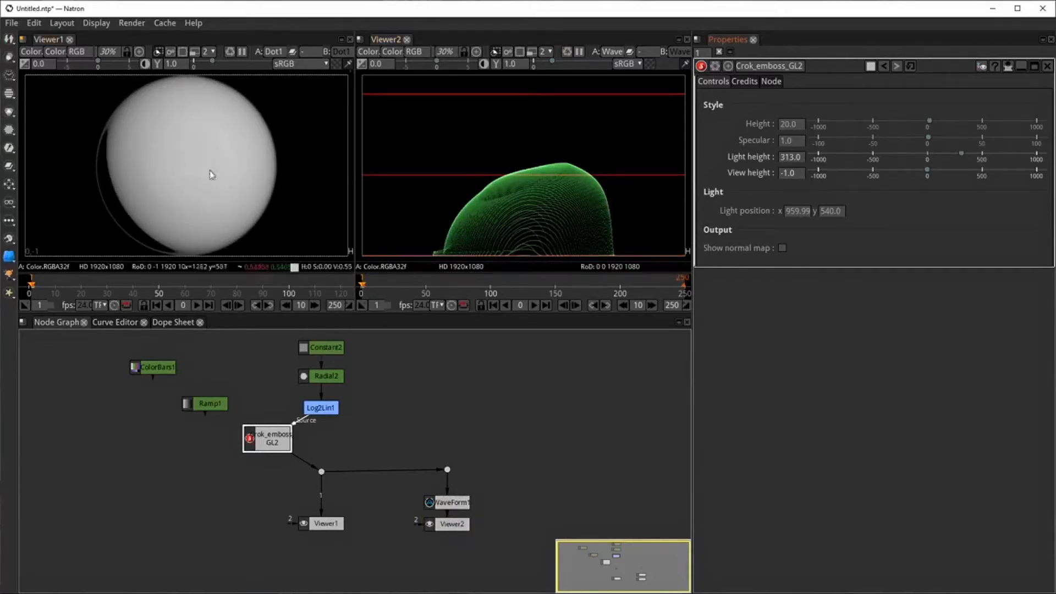
{"action": "left_click", "coordinate": [790, 158]}
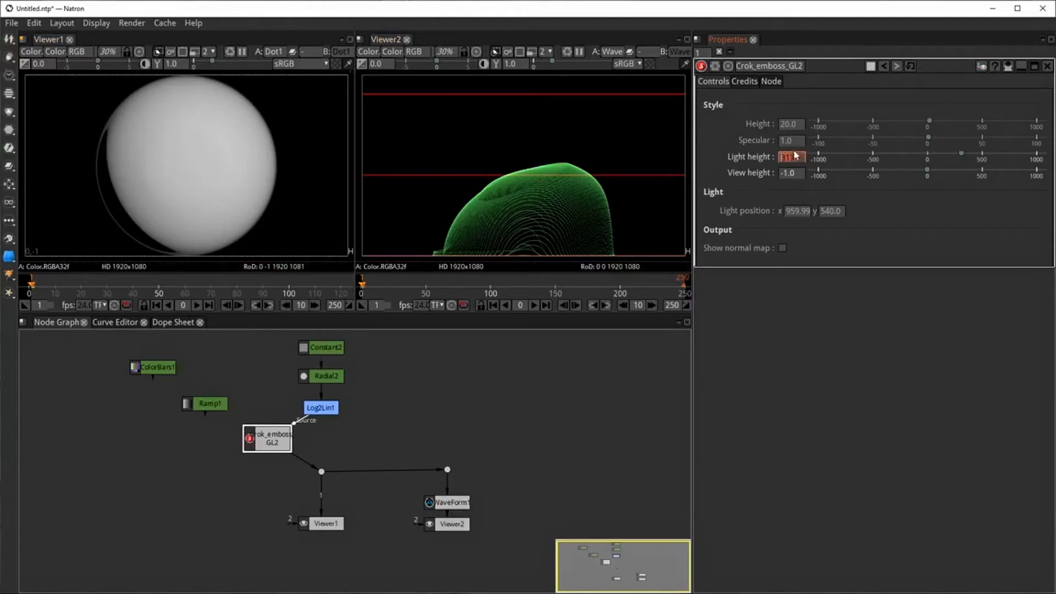
{"action": "scroll", "coordinate": [785, 160], "scroll_direction": "down", "scroll_amount": 1}
{"action": "scroll", "coordinate": [784, 161], "scroll_direction": "down", "scroll_amount": 1}
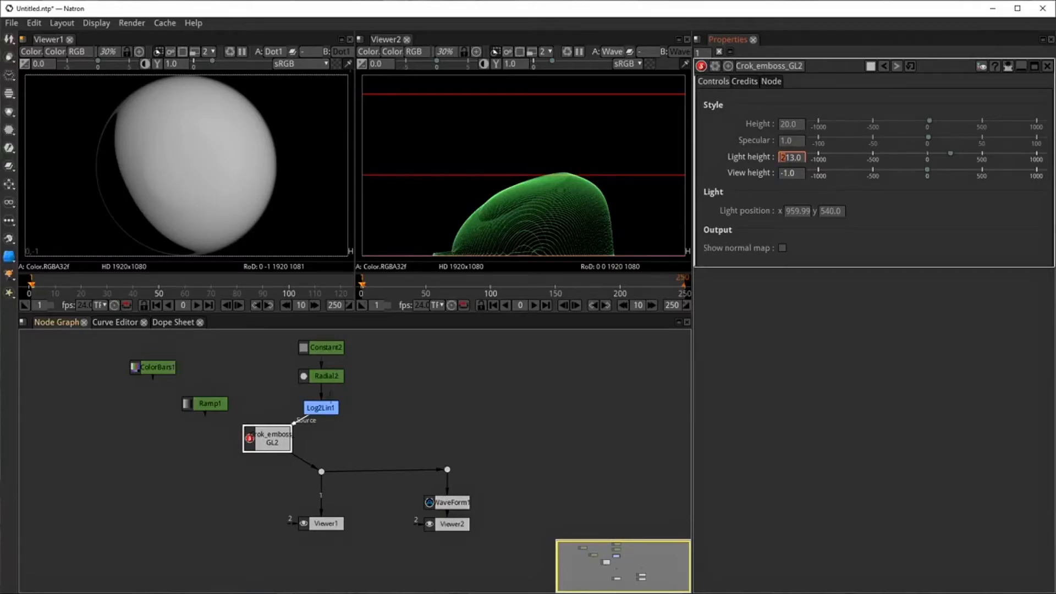
- Take Log2Lin1 out of the chain, connect the emboss node directly to Radial2 and align it underneath
{"action": "left_click_drag", "start_coordinate": [322, 409], "coordinate": [355, 407]}
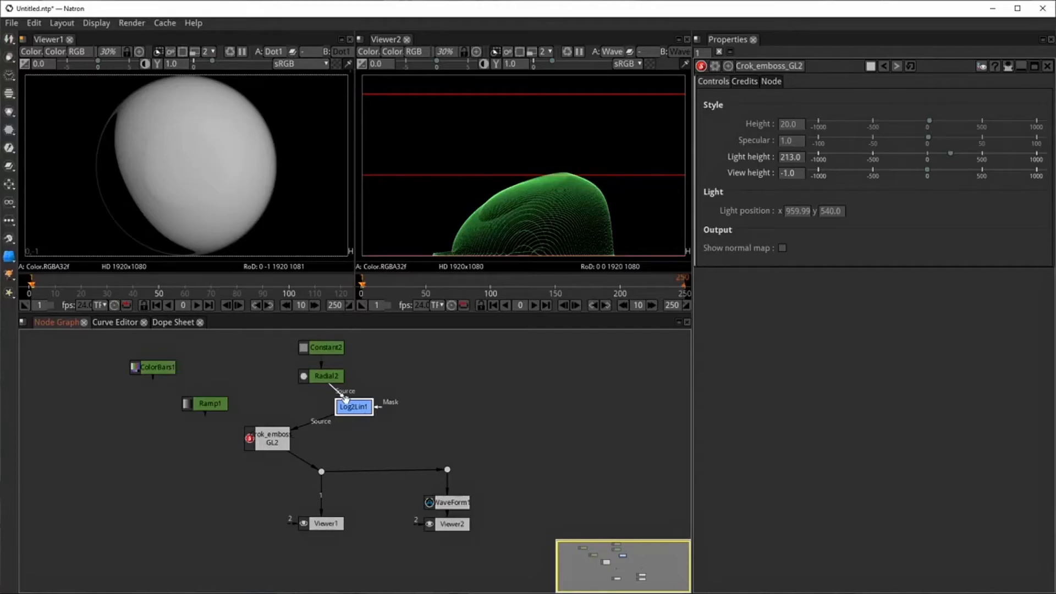
{"action": "left_click_drag", "start_coordinate": [345, 399], "coordinate": [210, 368]}
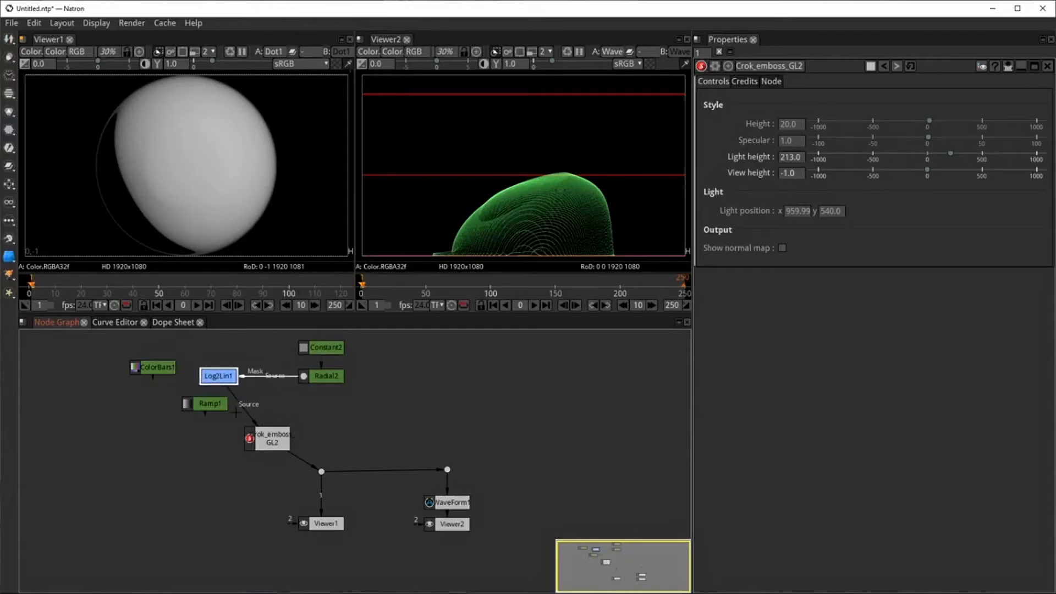
{"action": "left_click_drag", "start_coordinate": [246, 414], "coordinate": [327, 379]}
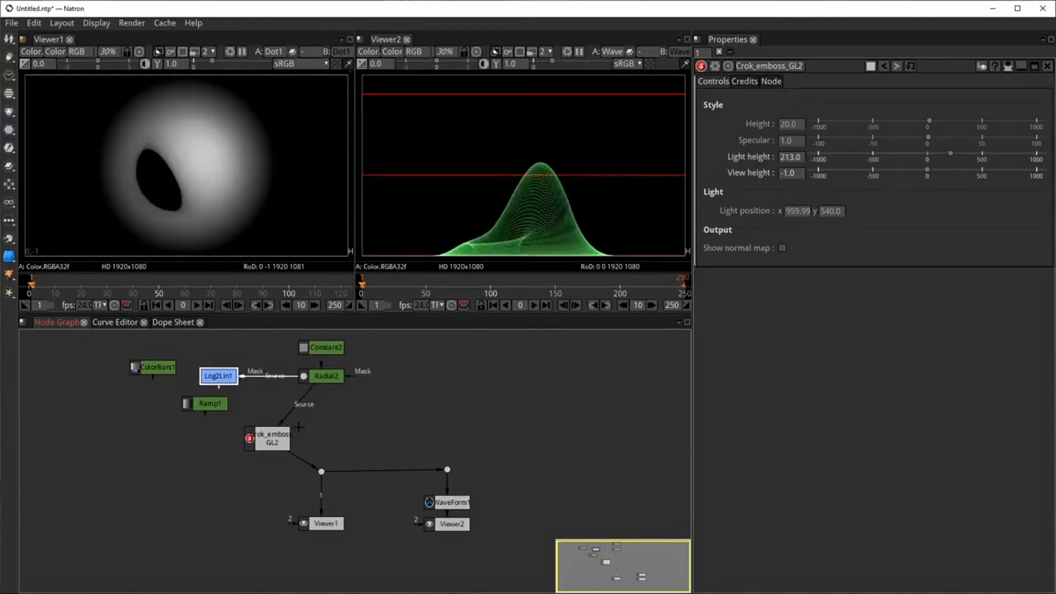
{"action": "left_click_drag", "start_coordinate": [264, 447], "coordinate": [304, 446]}
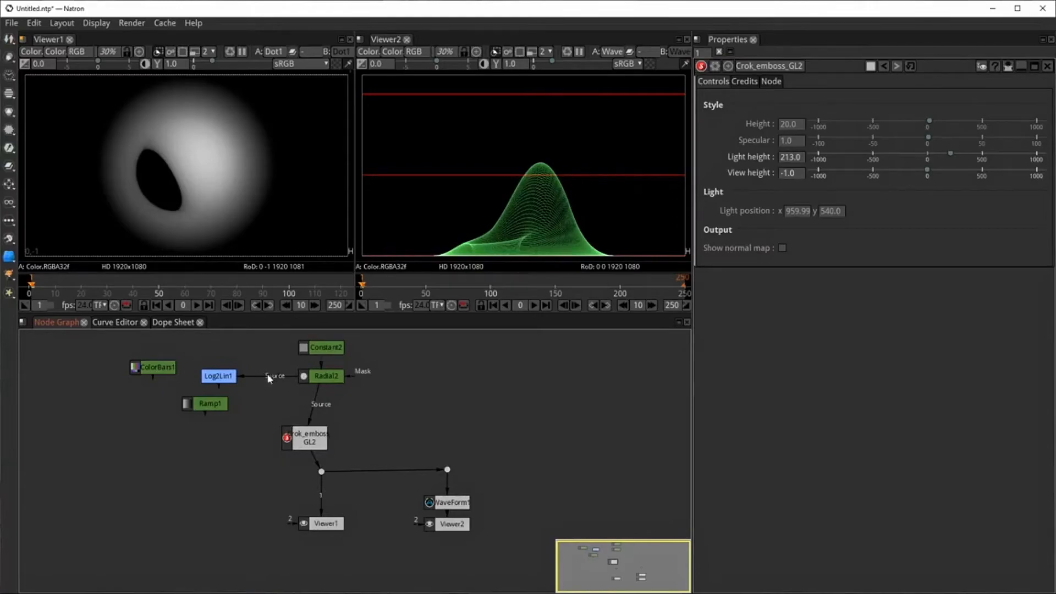
{"action": "left_click_drag", "start_coordinate": [255, 377], "coordinate": [256, 376]}
{"action": "left_click", "coordinate": [326, 376]}
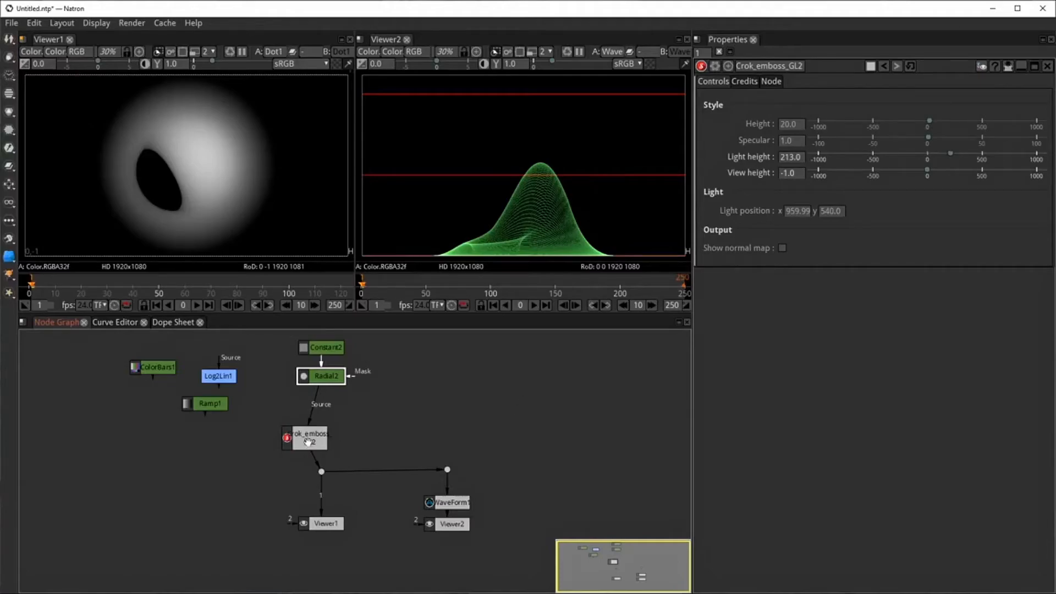
{"action": "left_click_drag", "start_coordinate": [309, 443], "coordinate": [326, 442]}
{"action": "left_click", "coordinate": [326, 375]}
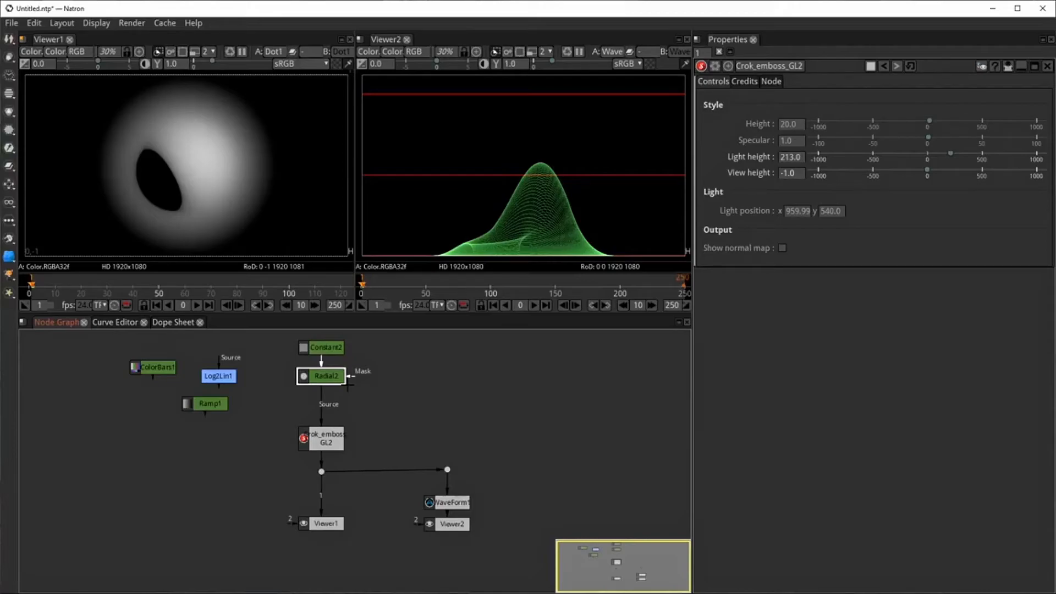
- Extract the emboss node from the chain so Radial2 feeds the viewer dot directly, and select Radial2
{"action": "left_click_drag", "start_coordinate": [330, 438], "coordinate": [261, 435]}
{"action": "key", "text": "ctrl+shift+x"}
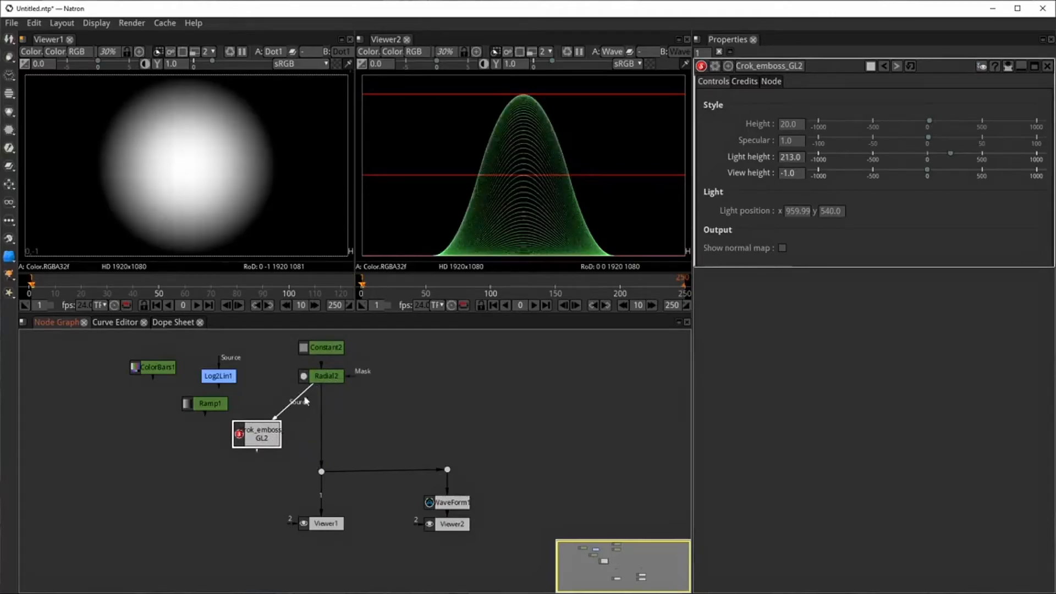
{"action": "left_click", "coordinate": [330, 376]}
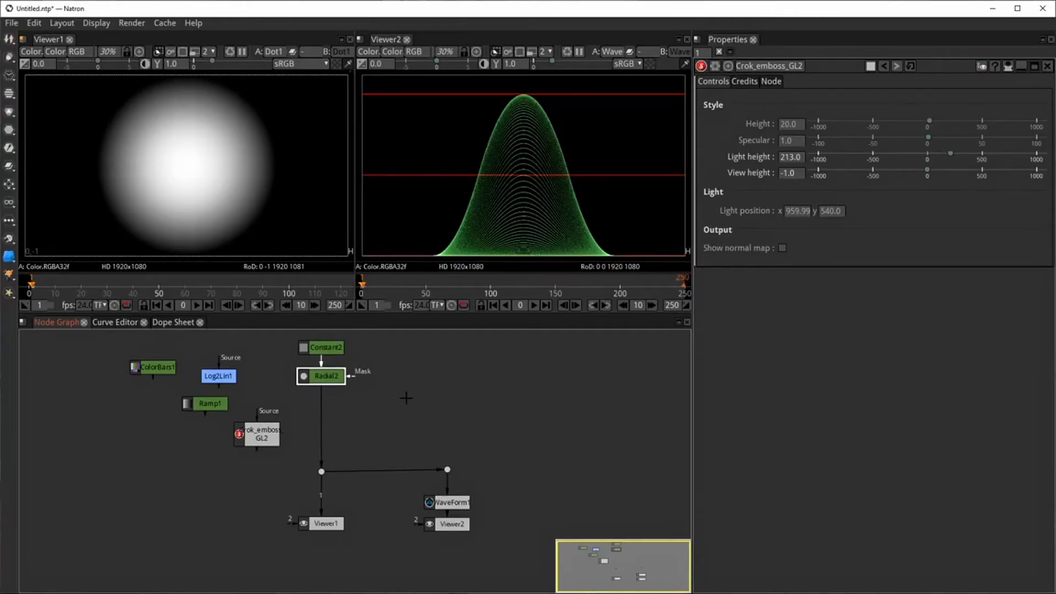
- Add a ColorLookup node between Radial2 and the viewer dot
{"action": "key", "text": "Tab"}
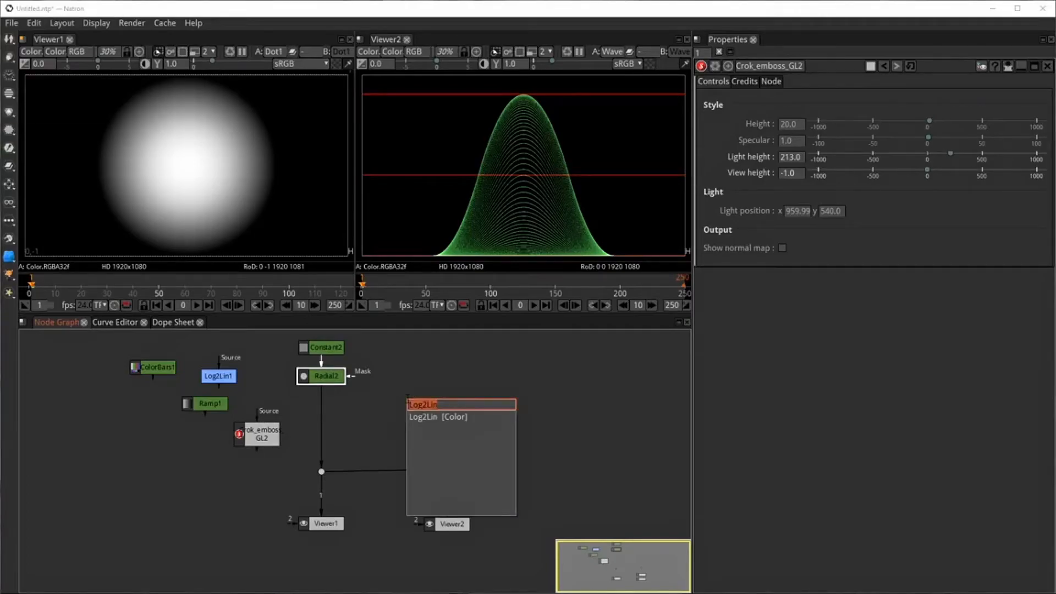
{"action": "key", "text": "BackSpace"}
{"action": "type", "text": "k"}
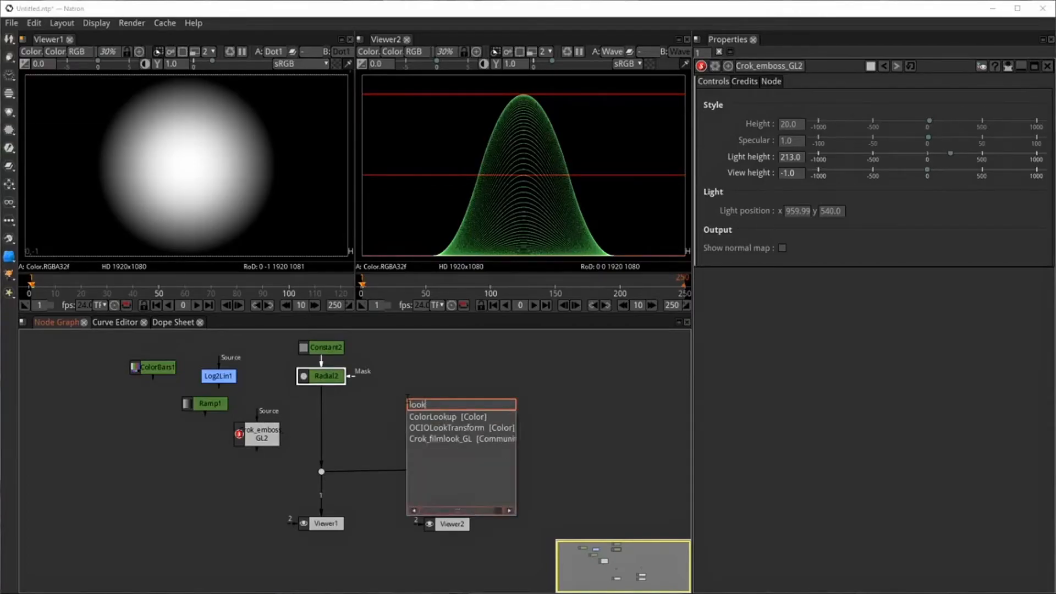
{"action": "left_click", "coordinate": [432, 420]}
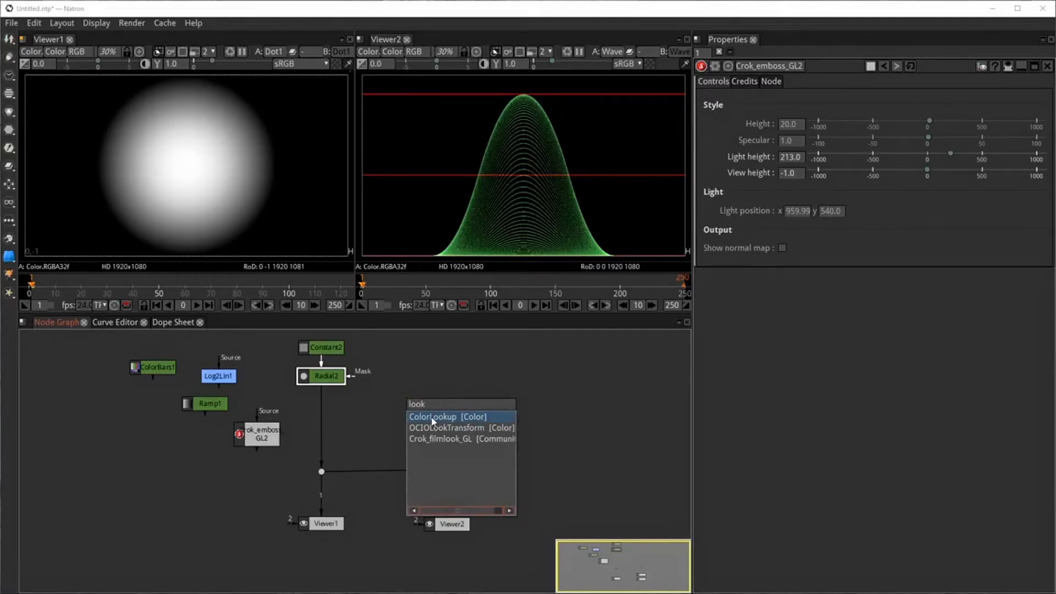
{"action": "key", "text": "Return"}
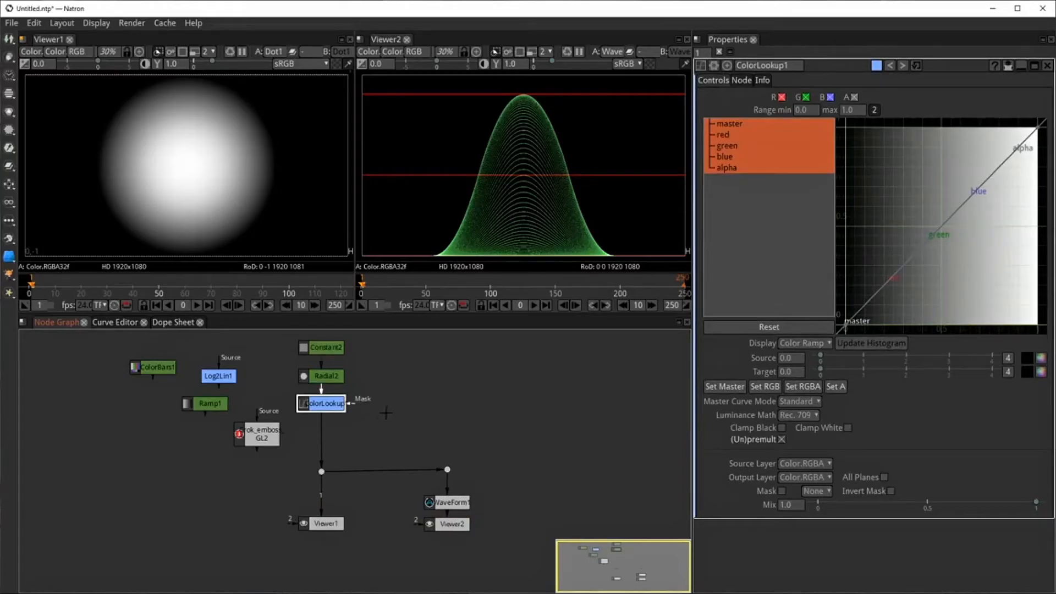
{"action": "right_click", "coordinate": [438, 393]}
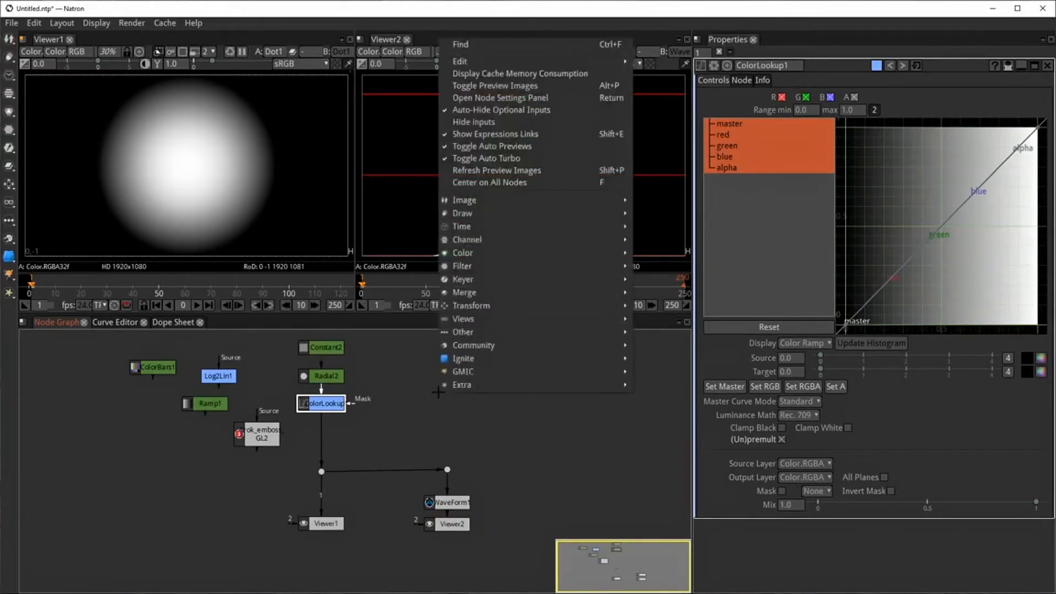
{"action": "mouse_move", "coordinate": [515, 259]}
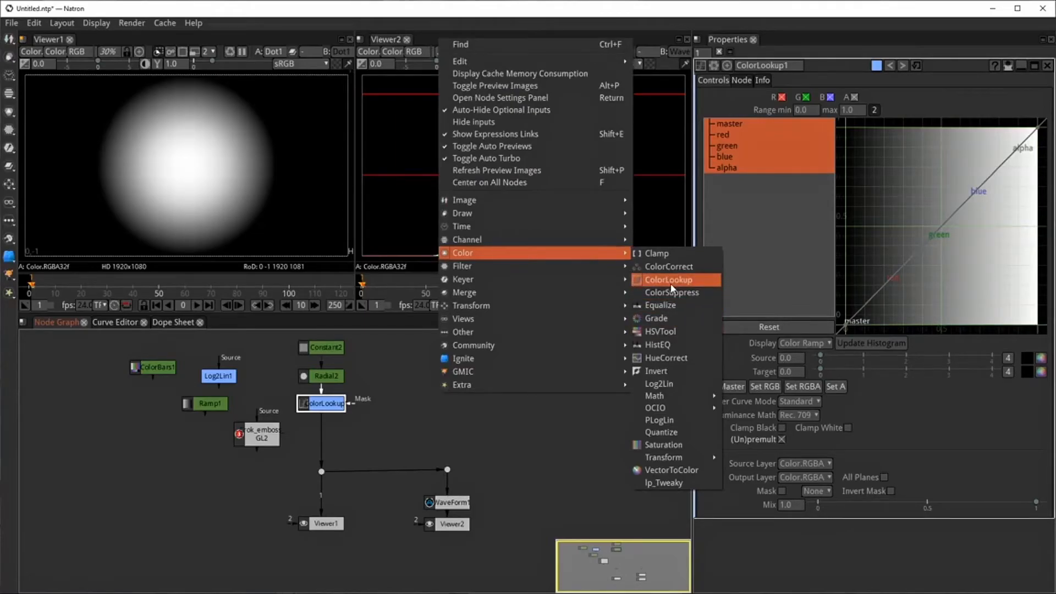
{"action": "left_click", "coordinate": [474, 451]}
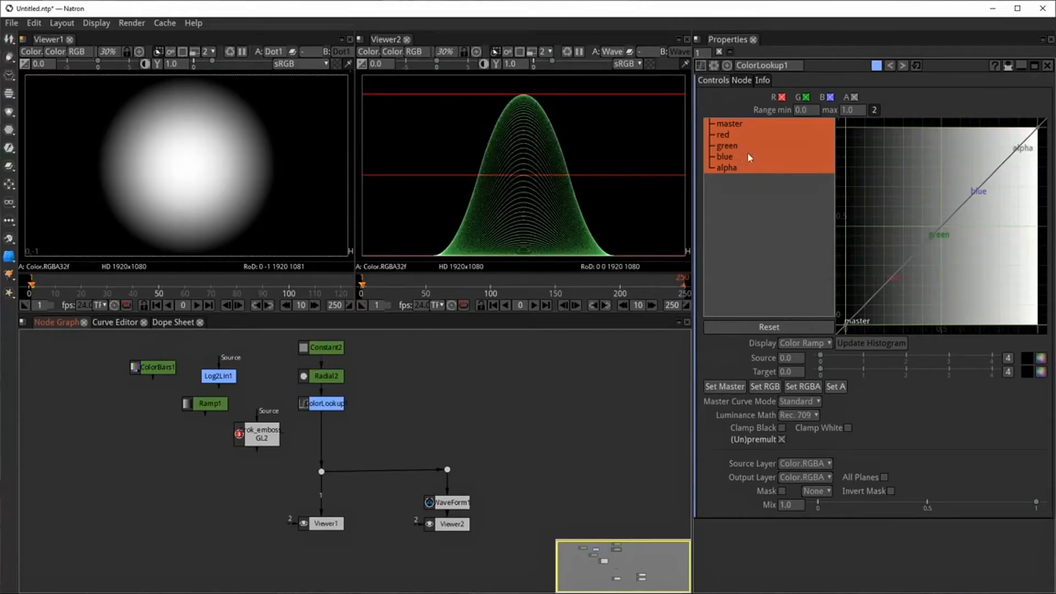
- Add a control point midway on ColorLookup1's master curve and move it up to about x 0.19, y 0.6
{"action": "left_click", "coordinate": [727, 123]}
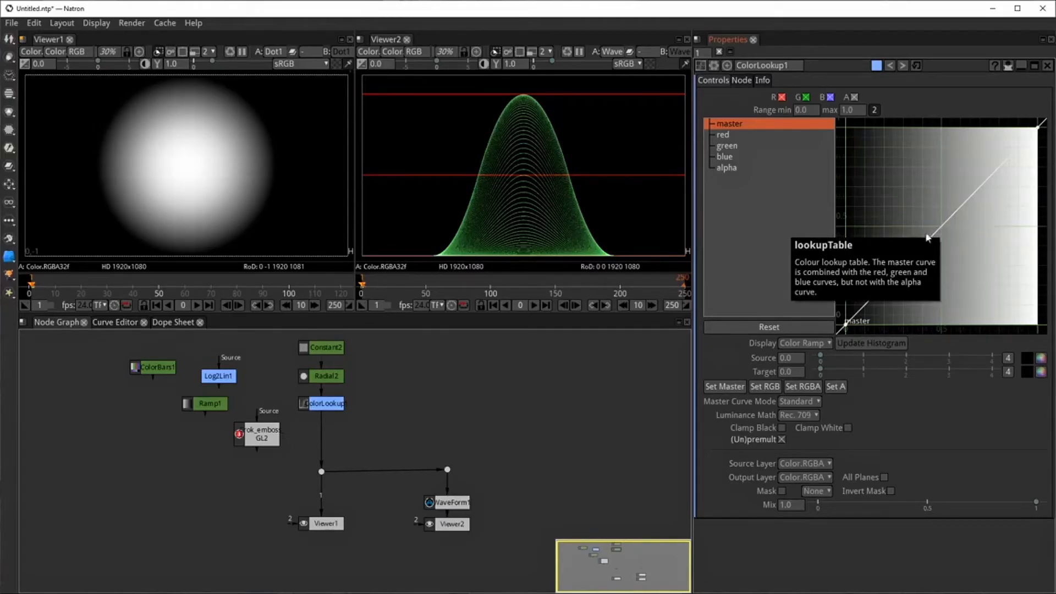
{"action": "left_click", "coordinate": [944, 228]}
{"action": "left_click", "coordinate": [942, 227], "text": "ctrl"}
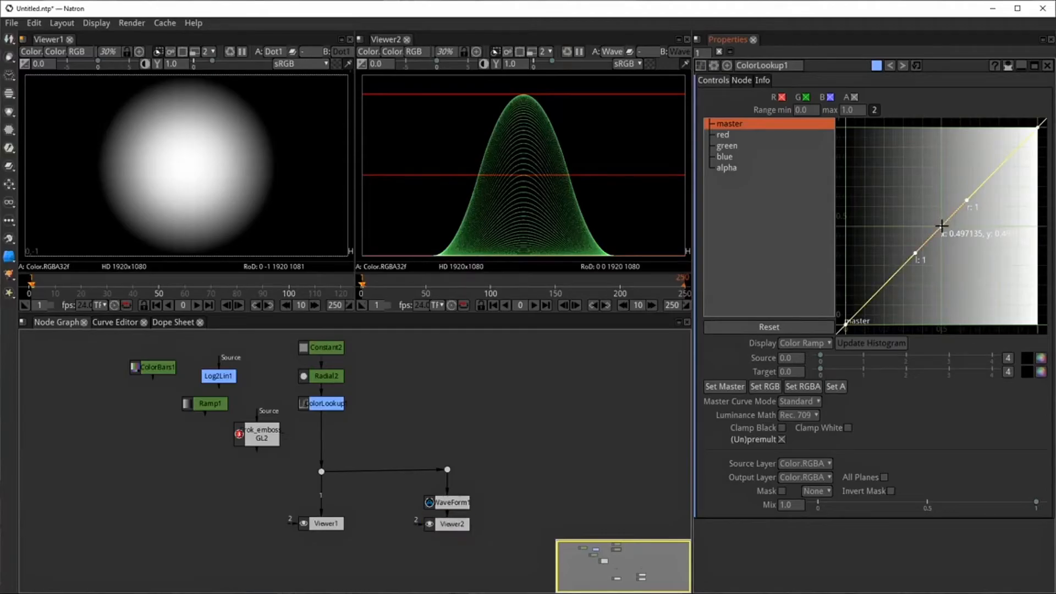
{"action": "left_click_drag", "start_coordinate": [941, 227], "coordinate": [910, 175]}
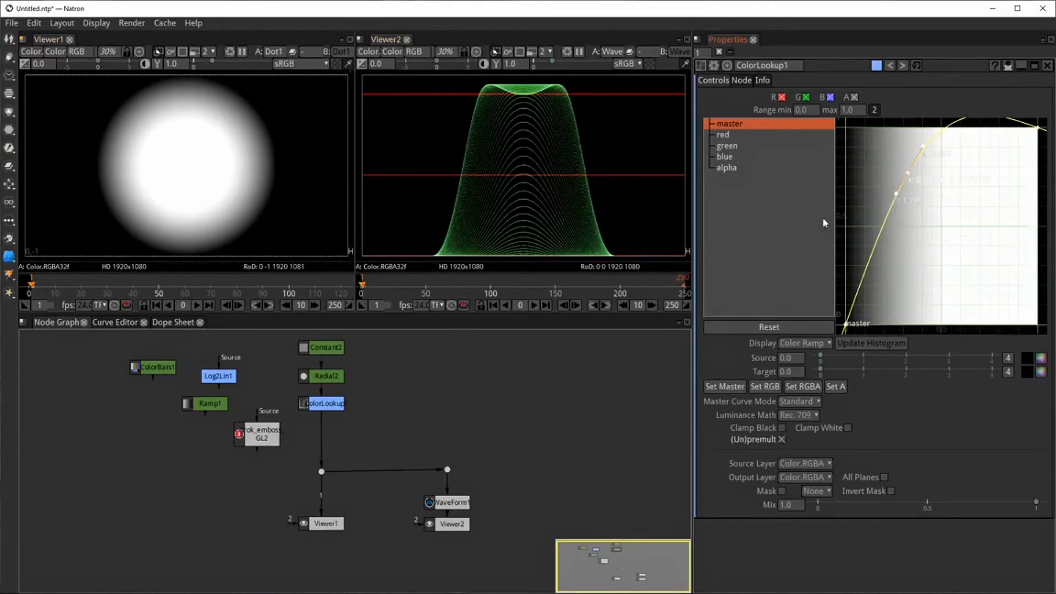
{"action": "left_click_drag", "start_coordinate": [907, 169], "coordinate": [882, 208]}
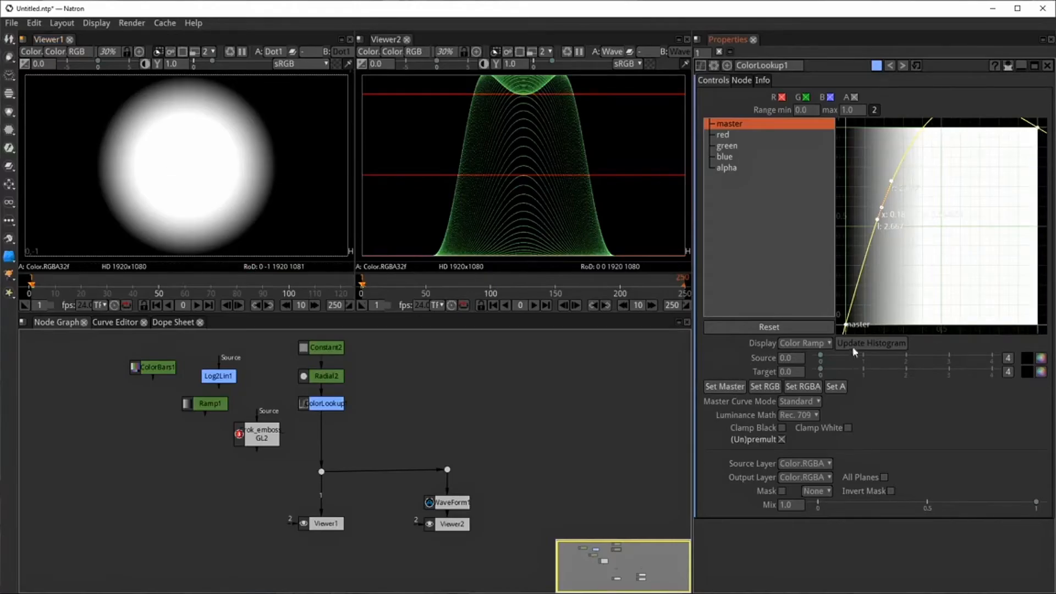
- Shift the master curve's black point to about x 0.13, y 0.01 and its middle point to about x 0.29, y 0.65
{"action": "left_click_drag", "start_coordinate": [850, 329], "coordinate": [862, 320]}
{"action": "left_click_drag", "start_coordinate": [883, 208], "coordinate": [900, 196]}
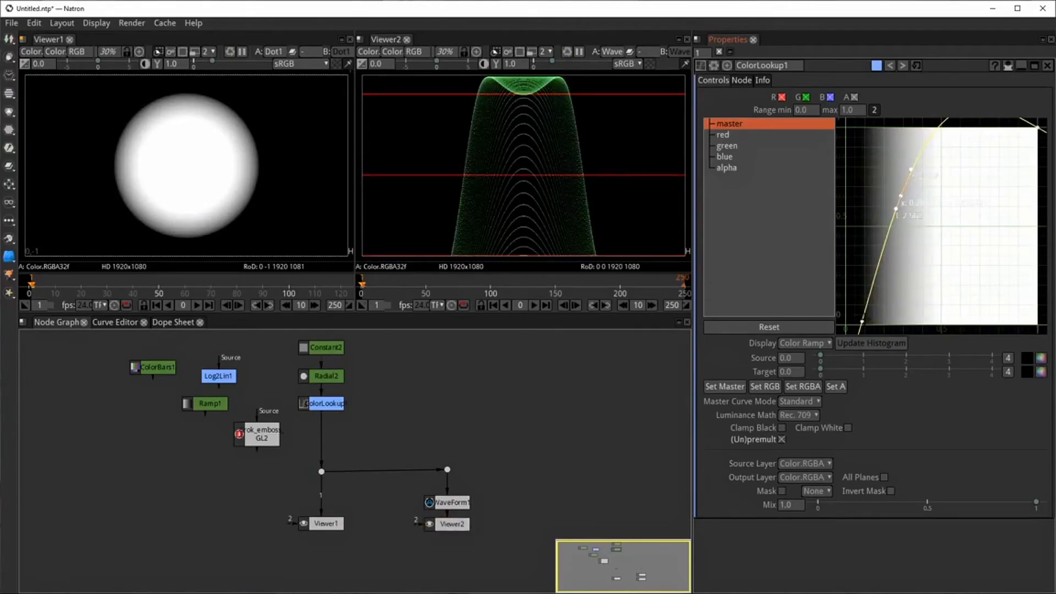
{"action": "mouse_move", "coordinate": [862, 320]}
{"action": "left_mouse_down"}
{"action": "mouse_move", "coordinate": [873, 311]}
{"action": "mouse_move", "coordinate": [870, 323]}
{"action": "left_mouse_up"}
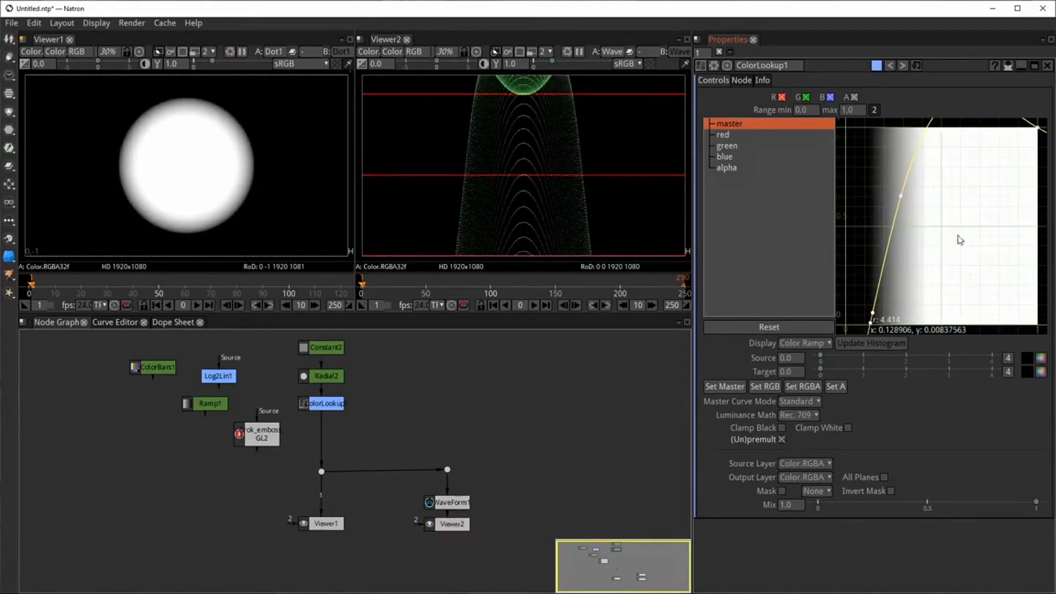
- Insert the emboss node between ColorLookup1 and the viewer dot
{"action": "left_click_drag", "start_coordinate": [260, 418], "coordinate": [310, 407]}
{"action": "left_click_drag", "start_coordinate": [325, 446], "coordinate": [276, 447]}
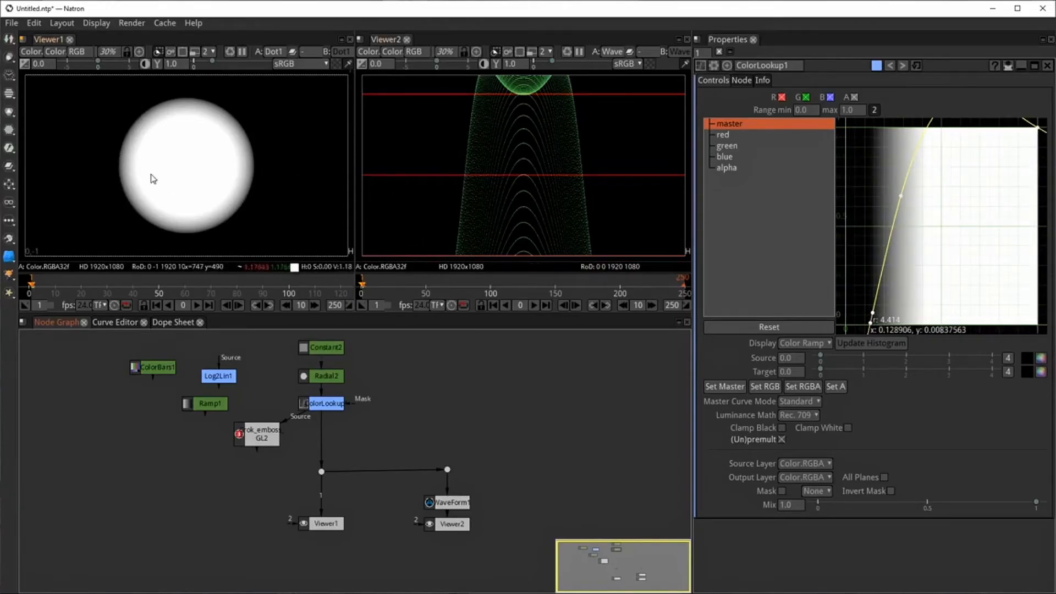
{"action": "left_click", "coordinate": [318, 437]}
{"action": "key", "text": "Delete"}
{"action": "left_click_drag", "start_coordinate": [322, 466], "coordinate": [291, 443]}
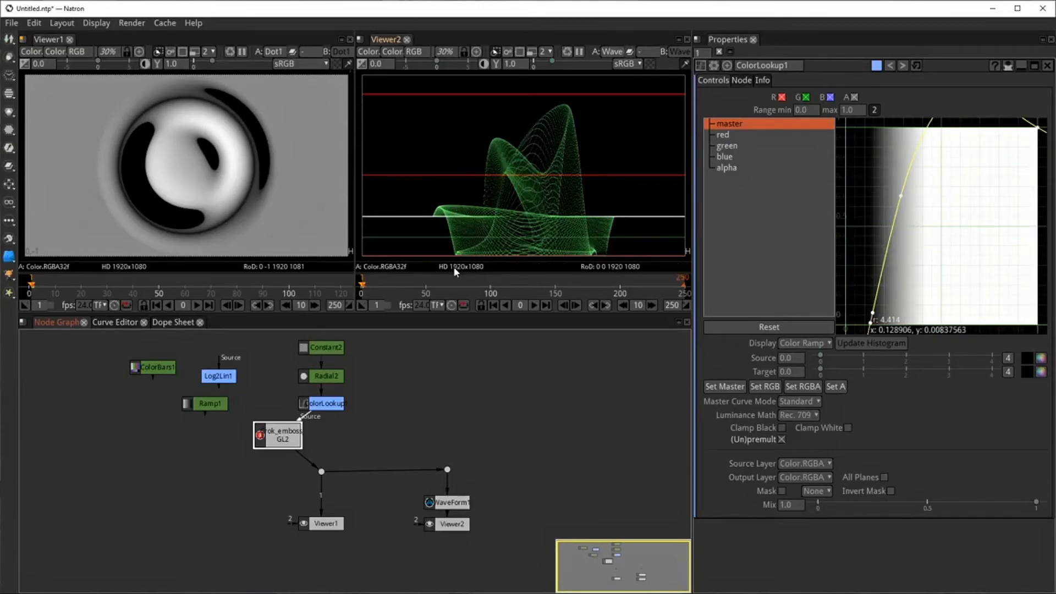
- Compare the embossed result with and without Clamp Black in ColorLookup1, and leave Clamp Black enabled
{"action": "mouse_move", "coordinate": [450, 268]}
{"action": "left_click", "coordinate": [783, 428]}
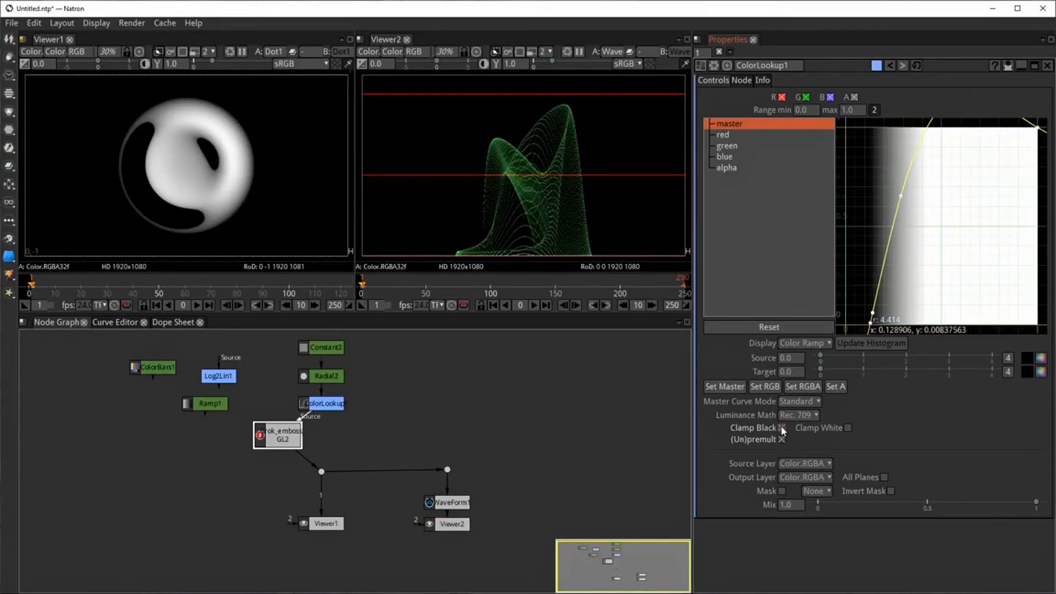
{"action": "left_click", "coordinate": [782, 428]}
{"action": "left_click", "coordinate": [783, 428]}
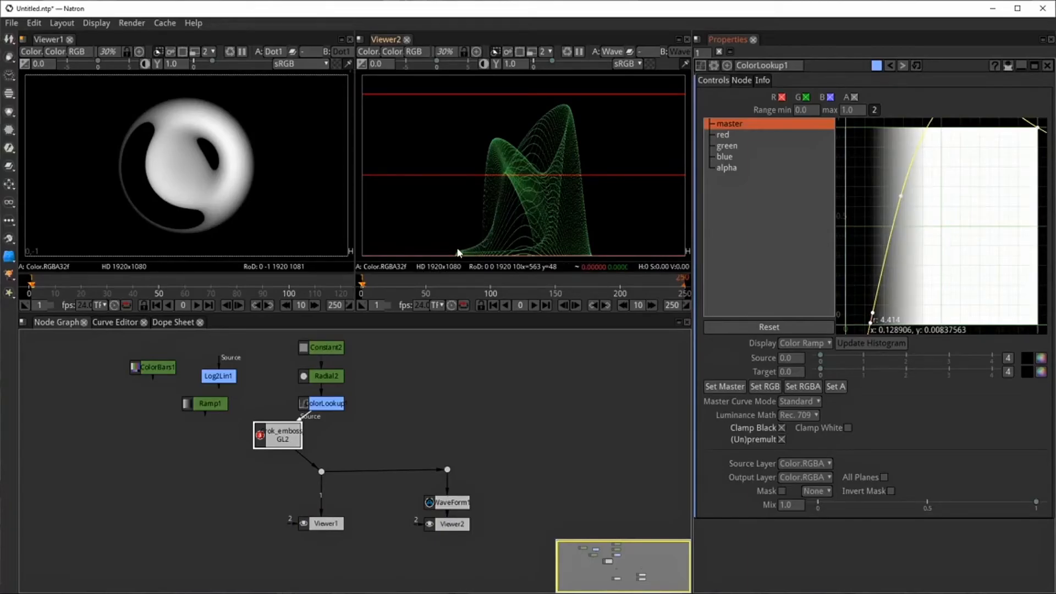
- Lower the master curve's middle point to about x 0.29, y 0.4 and extract the emboss node from the chain
{"action": "left_click_drag", "start_coordinate": [980, 252], "coordinate": [926, 276]}
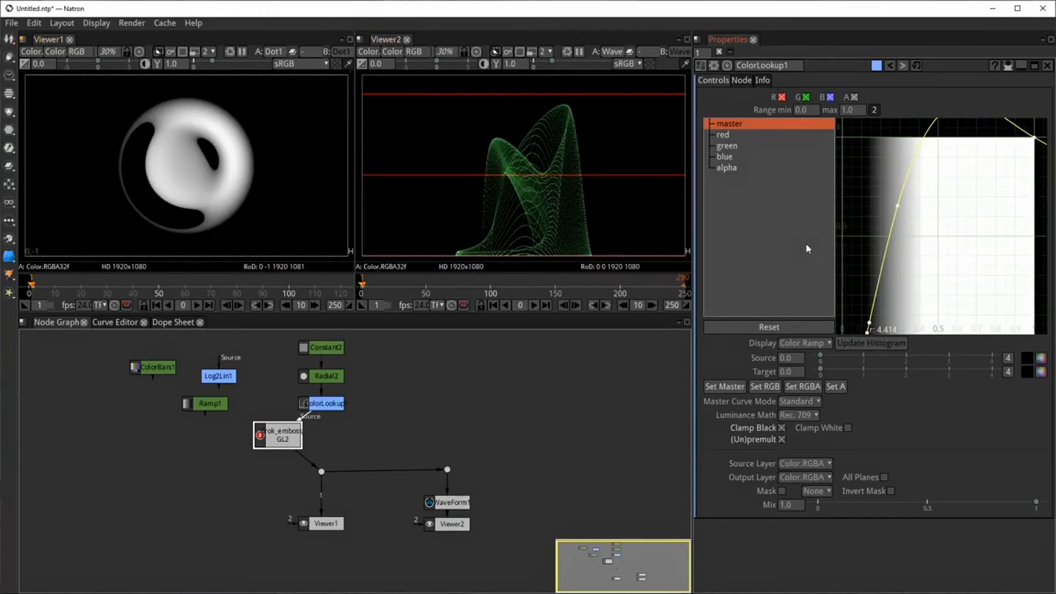
{"action": "left_click_drag", "start_coordinate": [898, 207], "coordinate": [902, 250]}
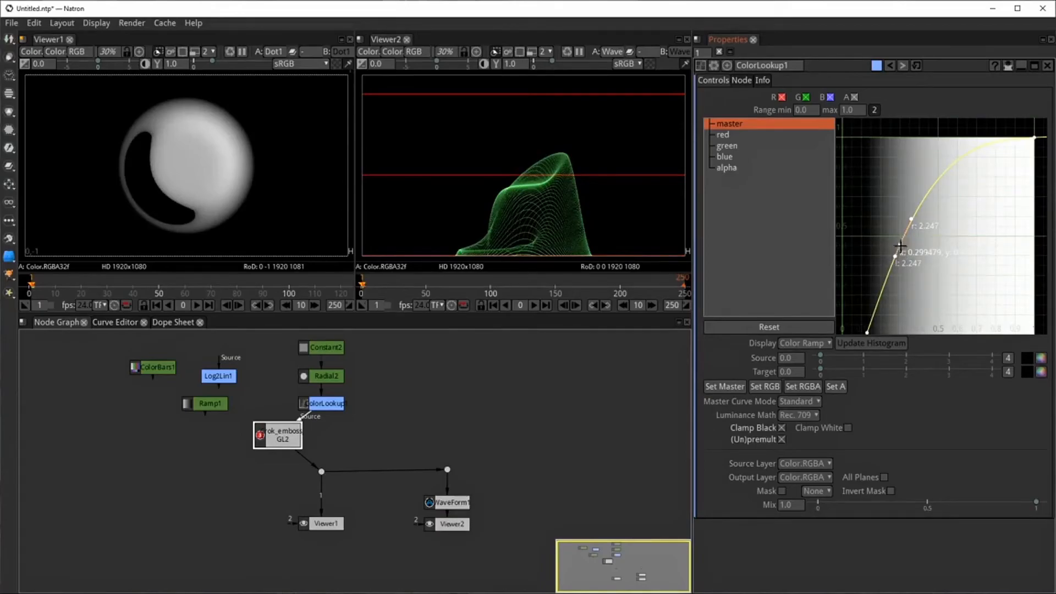
{"action": "left_click_drag", "start_coordinate": [900, 245], "coordinate": [898, 254]}
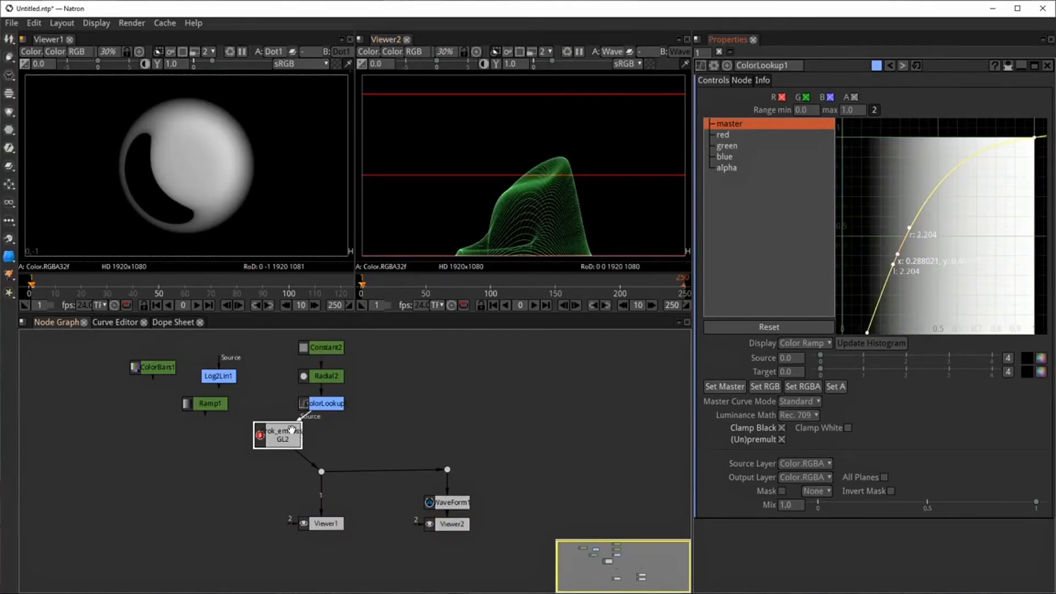
{"action": "left_click_drag", "start_coordinate": [292, 430], "coordinate": [327, 406]}
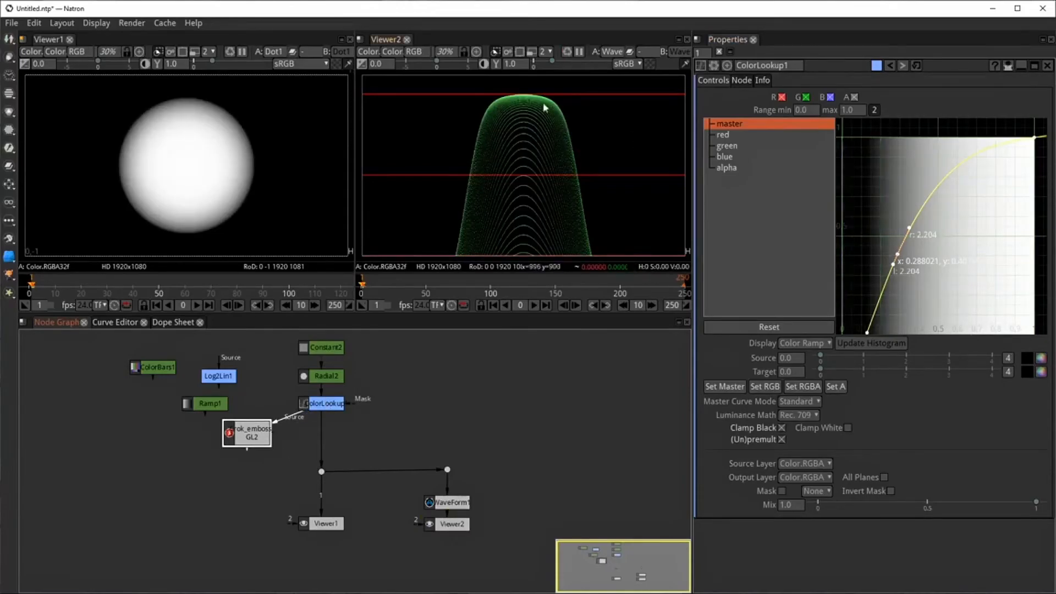
- Move the master curve's middle point to about x 0.28, y 0.34 and shift its black point further inward
{"action": "left_click", "coordinate": [887, 219]}
{"action": "left_click_drag", "start_coordinate": [895, 255], "coordinate": [894, 269]}
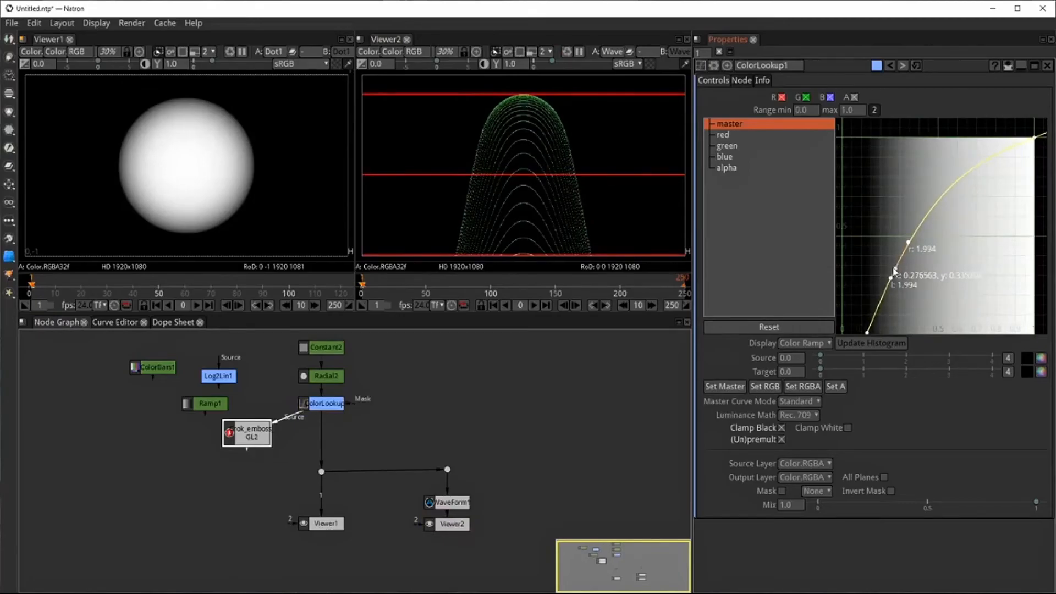
{"action": "left_click_drag", "start_coordinate": [863, 335], "coordinate": [886, 333]}
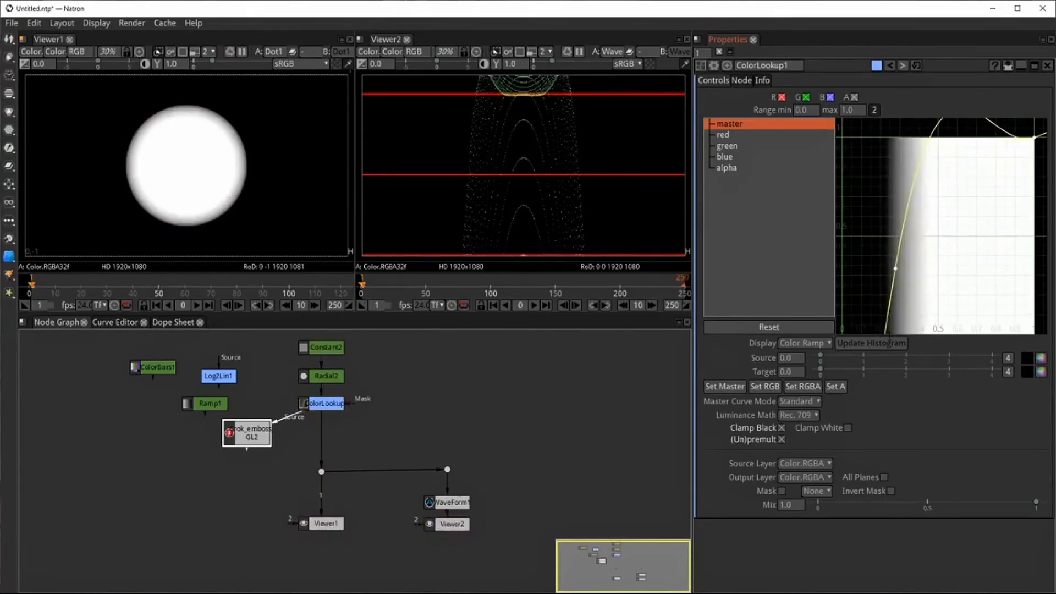
- Try a near-vertical rise on the master curve and soften it by moving the middle point to about x 0.41, y 0.5
{"action": "left_click_drag", "start_coordinate": [897, 280], "coordinate": [895, 317]}
{"action": "left_click_drag", "start_coordinate": [955, 208], "coordinate": [931, 330]}
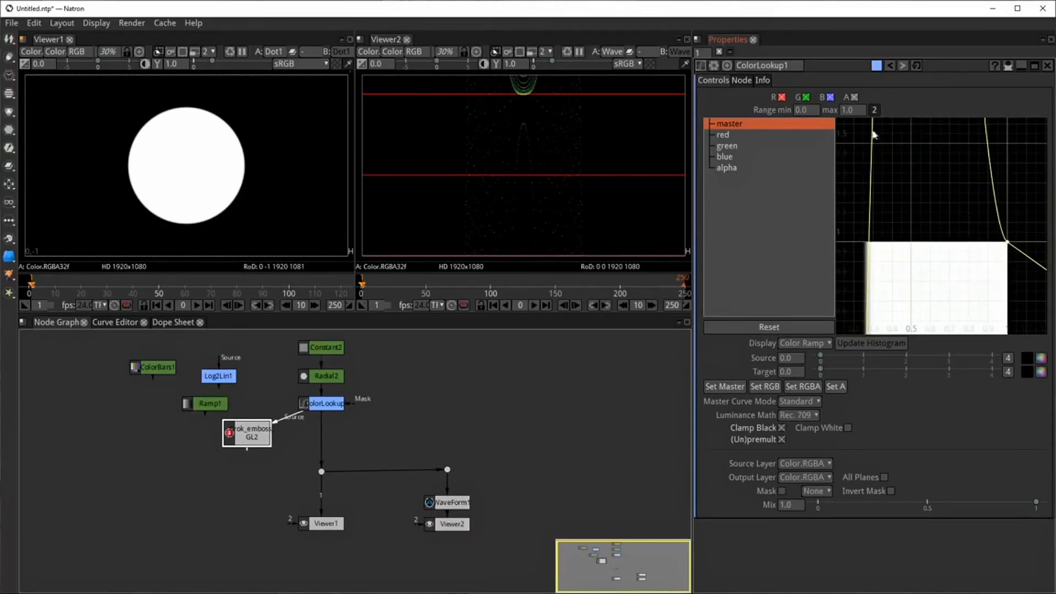
{"action": "left_click_drag", "start_coordinate": [894, 289], "coordinate": [906, 170]}
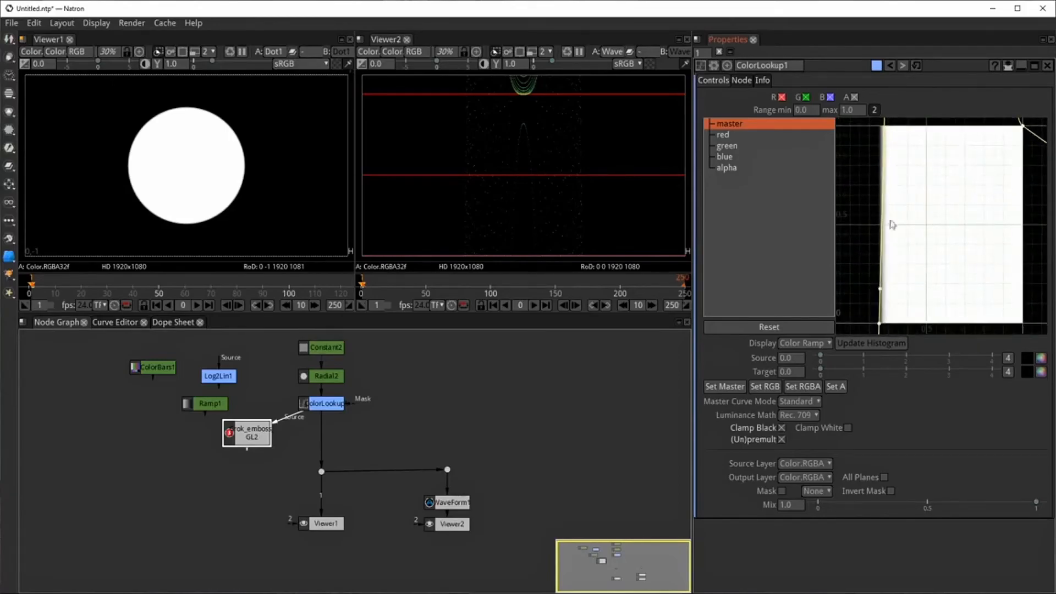
{"action": "left_click_drag", "start_coordinate": [883, 289], "coordinate": [907, 230]}
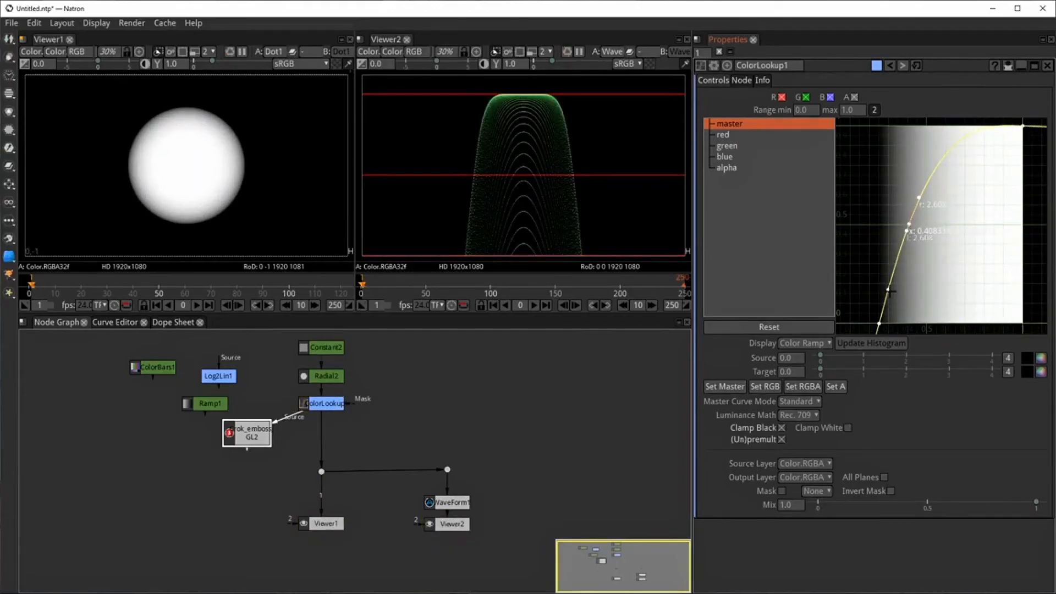
- Try an extra control point low on the master curve, adjusting it together with the middle point to smooth the falloff
{"action": "left_click_drag", "start_coordinate": [888, 290], "coordinate": [882, 286]}
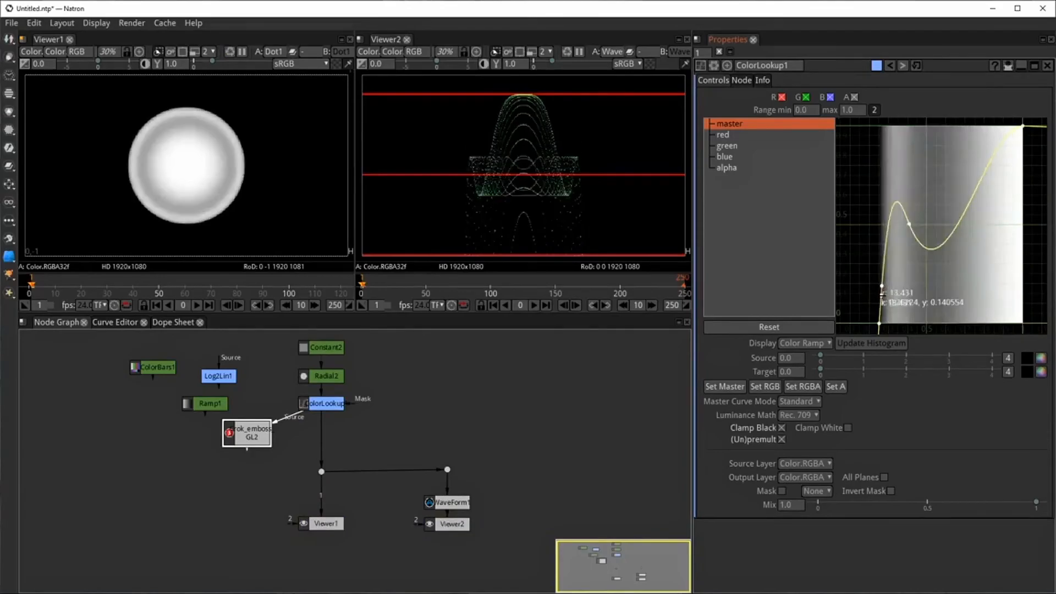
{"action": "left_click_drag", "start_coordinate": [908, 224], "coordinate": [928, 146]}
{"action": "left_click", "coordinate": [882, 297]}
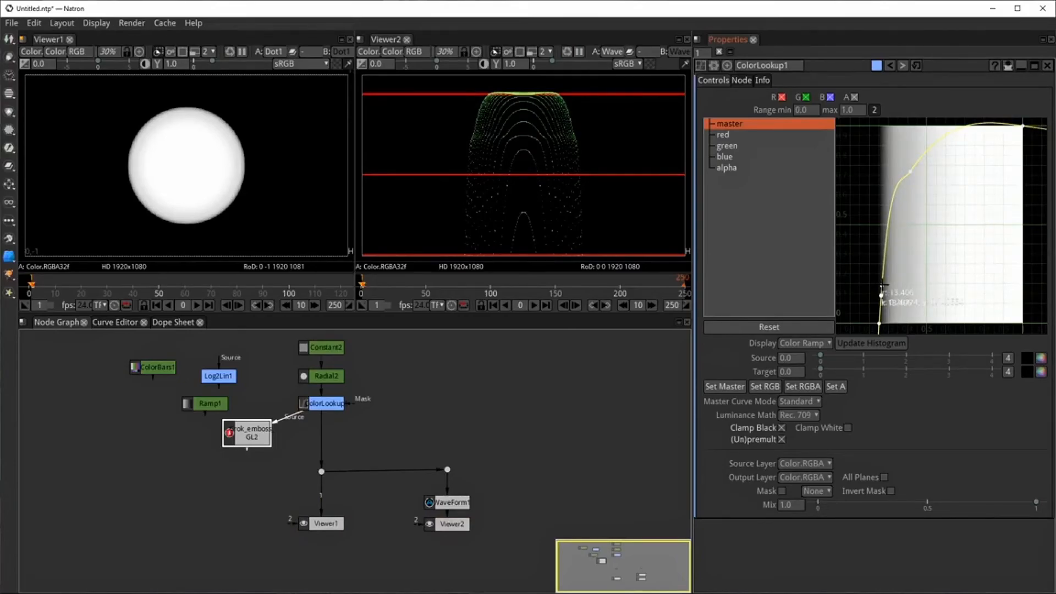
{"action": "left_click_drag", "start_coordinate": [882, 288], "coordinate": [883, 288]}
{"action": "left_click_drag", "start_coordinate": [908, 171], "coordinate": [903, 205]}
{"action": "left_click_drag", "start_coordinate": [927, 167], "coordinate": [925, 165]}
{"action": "left_click_drag", "start_coordinate": [903, 201], "coordinate": [904, 249]}
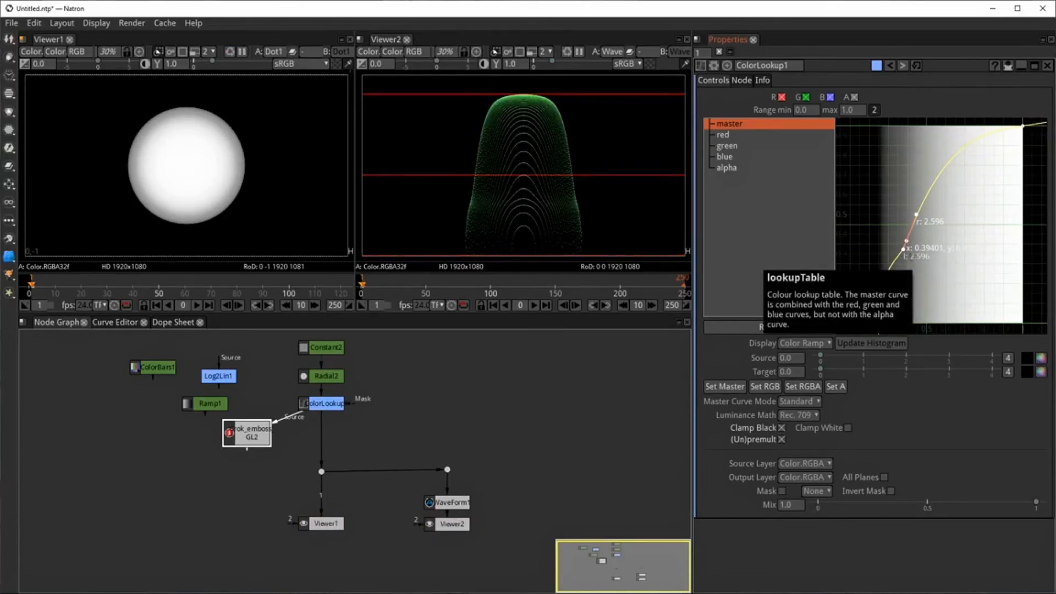
{"action": "left_click_drag", "start_coordinate": [880, 295], "coordinate": [884, 297]}
- Remove the extra low control point and set the master curve's middle point to about x 0.32, y 0.25
{"action": "left_click_drag", "start_coordinate": [907, 241], "coordinate": [896, 257]}
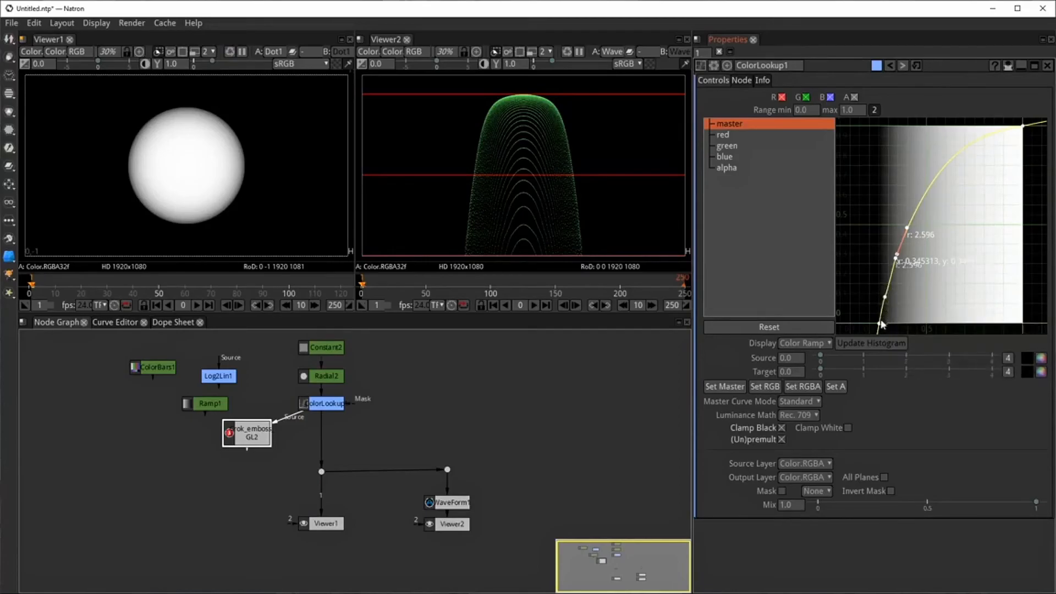
{"action": "left_click", "coordinate": [885, 295]}
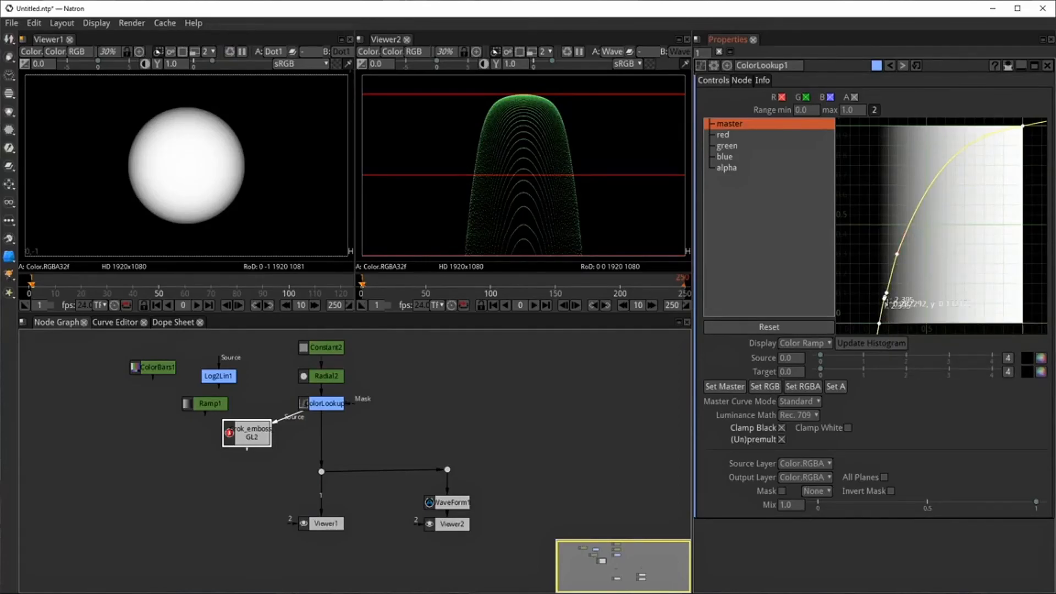
{"action": "left_click_drag", "start_coordinate": [886, 298], "coordinate": [892, 273]}
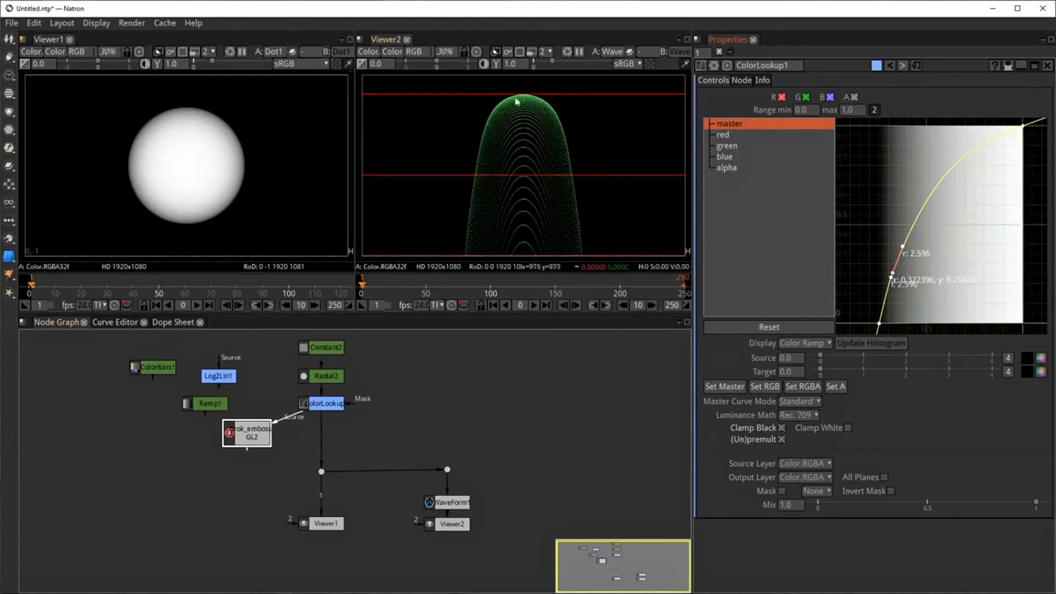
- Reinsert the emboss node between ColorLookup1 and the viewer dot, and set its Light height to 343 and Height to 0
{"action": "mouse_move", "coordinate": [322, 451]}
{"action": "left_mouse_down"}
{"action": "mouse_move", "coordinate": [249, 443]}
{"action": "mouse_move", "coordinate": [326, 440]}
{"action": "left_mouse_up"}
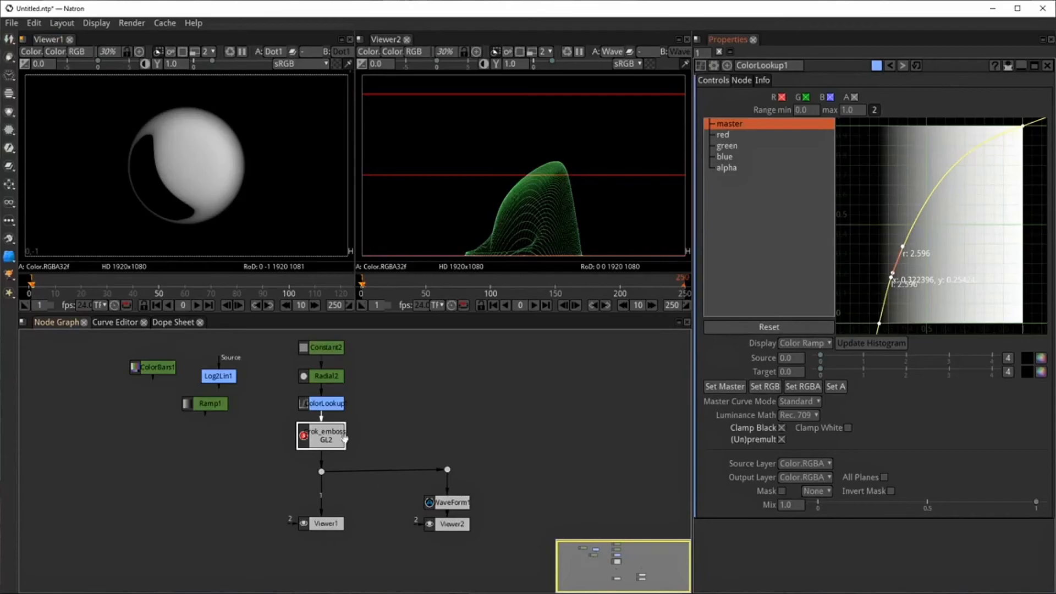
{"action": "double_click", "coordinate": [317, 442]}
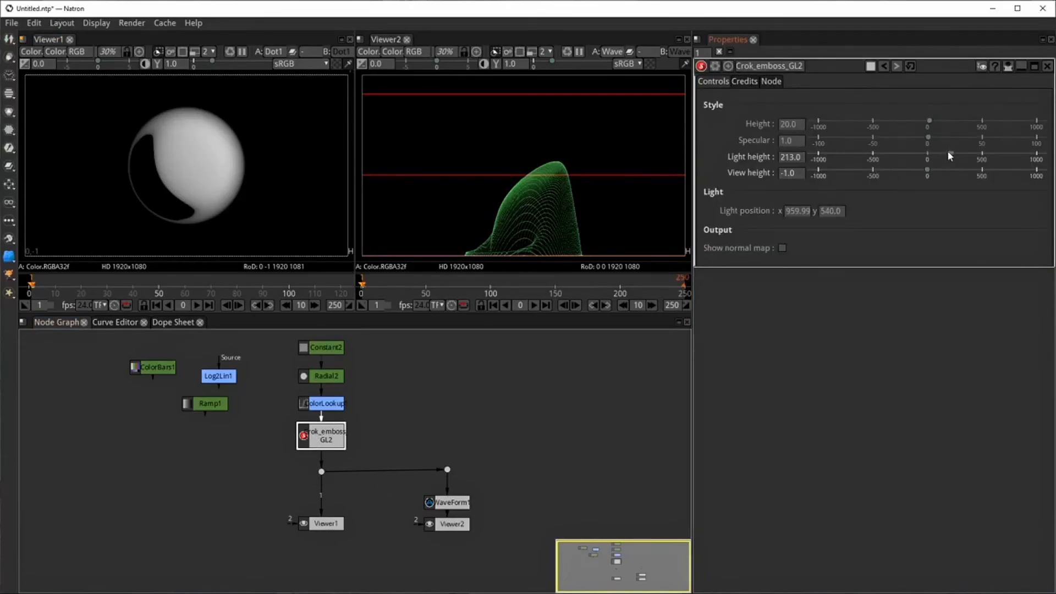
{"action": "left_click_drag", "start_coordinate": [952, 153], "coordinate": [964, 157]}
{"action": "left_click_drag", "start_coordinate": [929, 121], "coordinate": [926, 123]}
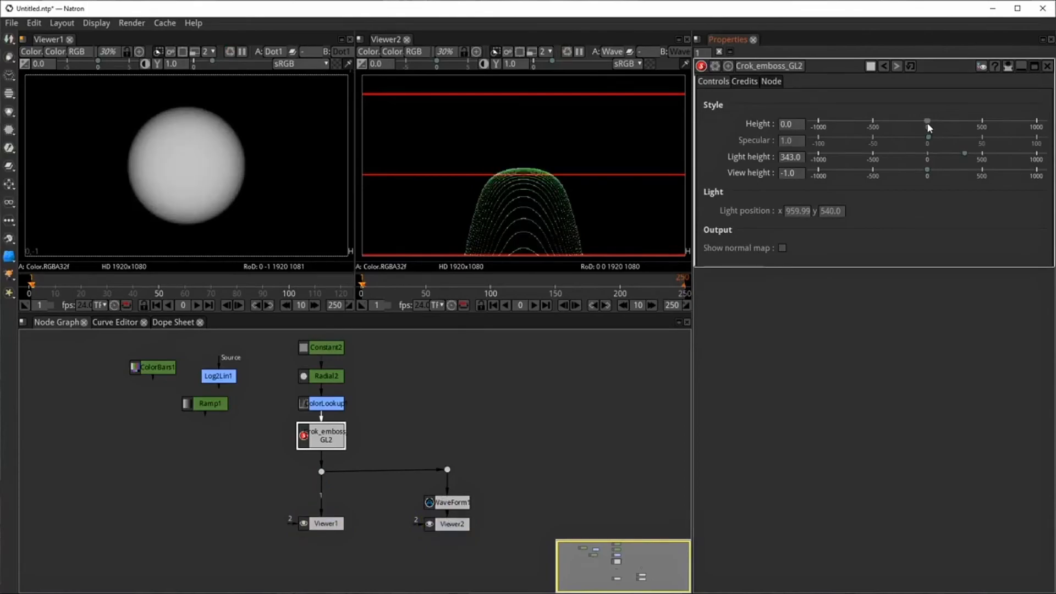